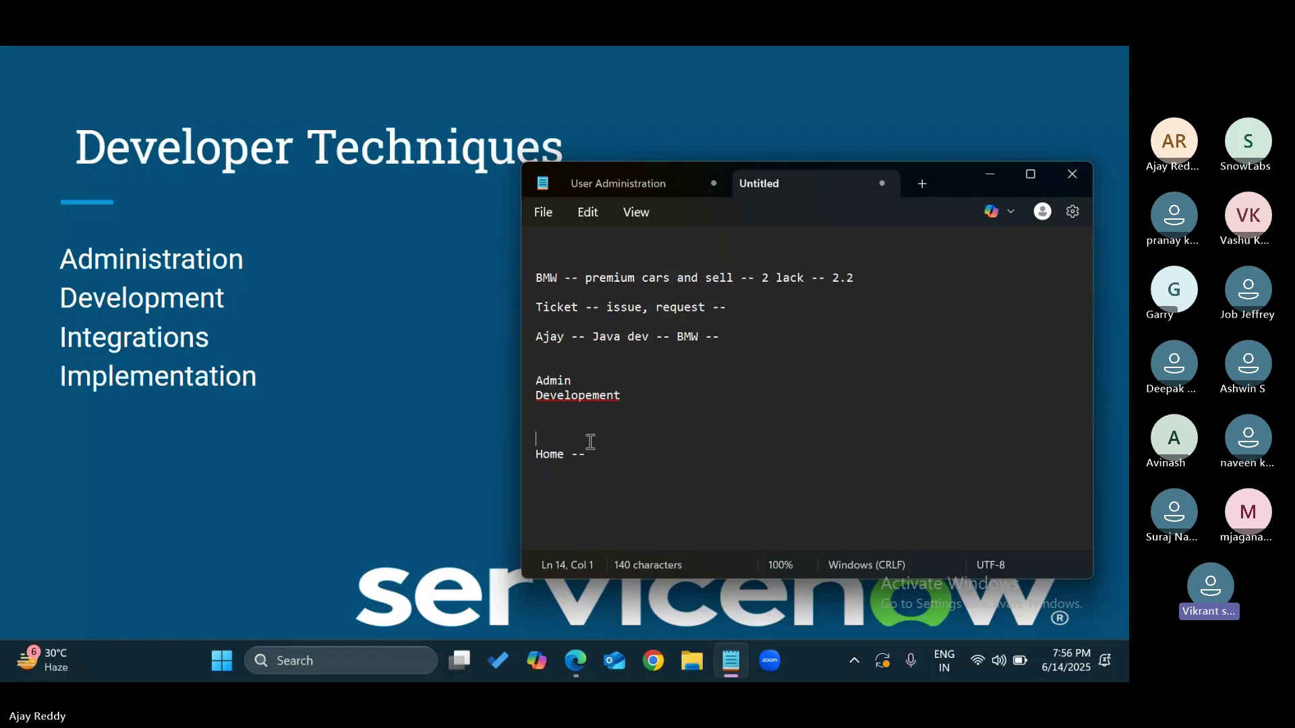
Step: Add the lines "CSA -" and "CAD -" to the untitled note, directly above the "Home --" line
text(CSA -)
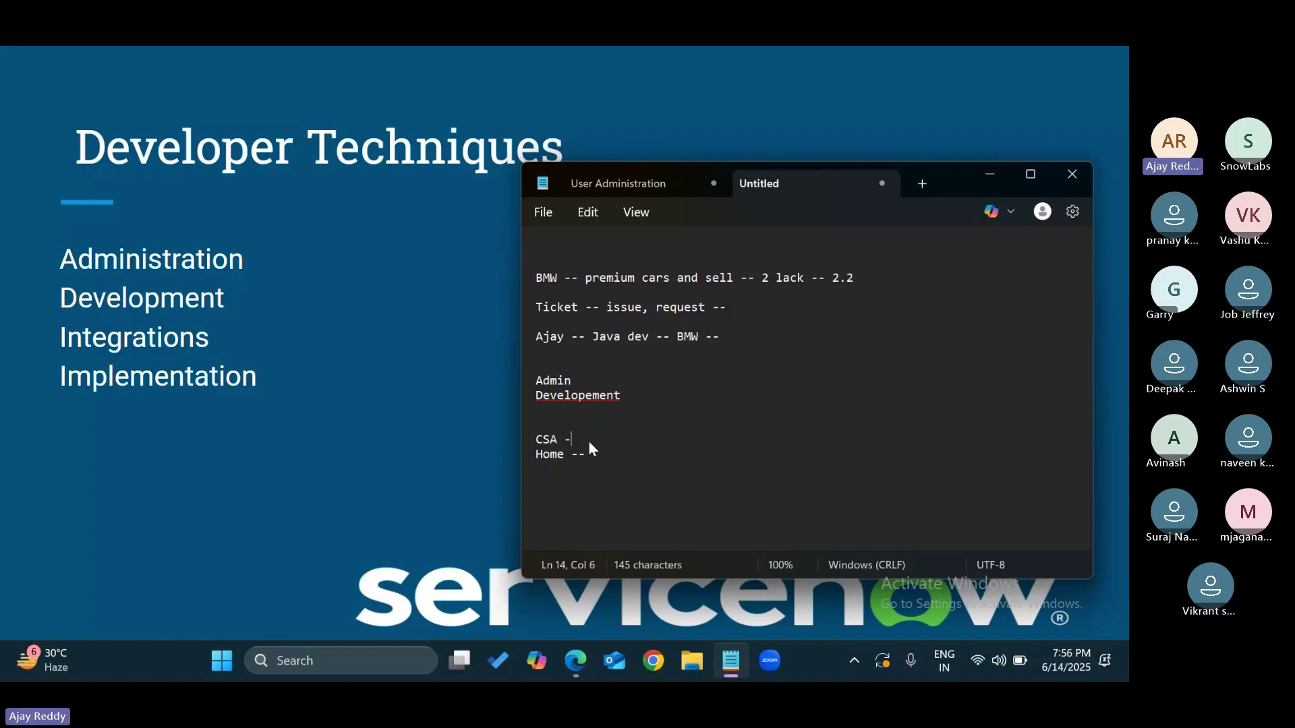
key(Return)
text(CAD -)
key(Return)
key(Return)
Step: List ITSM, CSM and HRSD on separate lines below the CAD entry, followed by several blank lines
click(591, 439)
click(590, 468)
key(Return)
text(ITSM)
key(Return)
text(CSM)
key(Return)
text(HRSD)
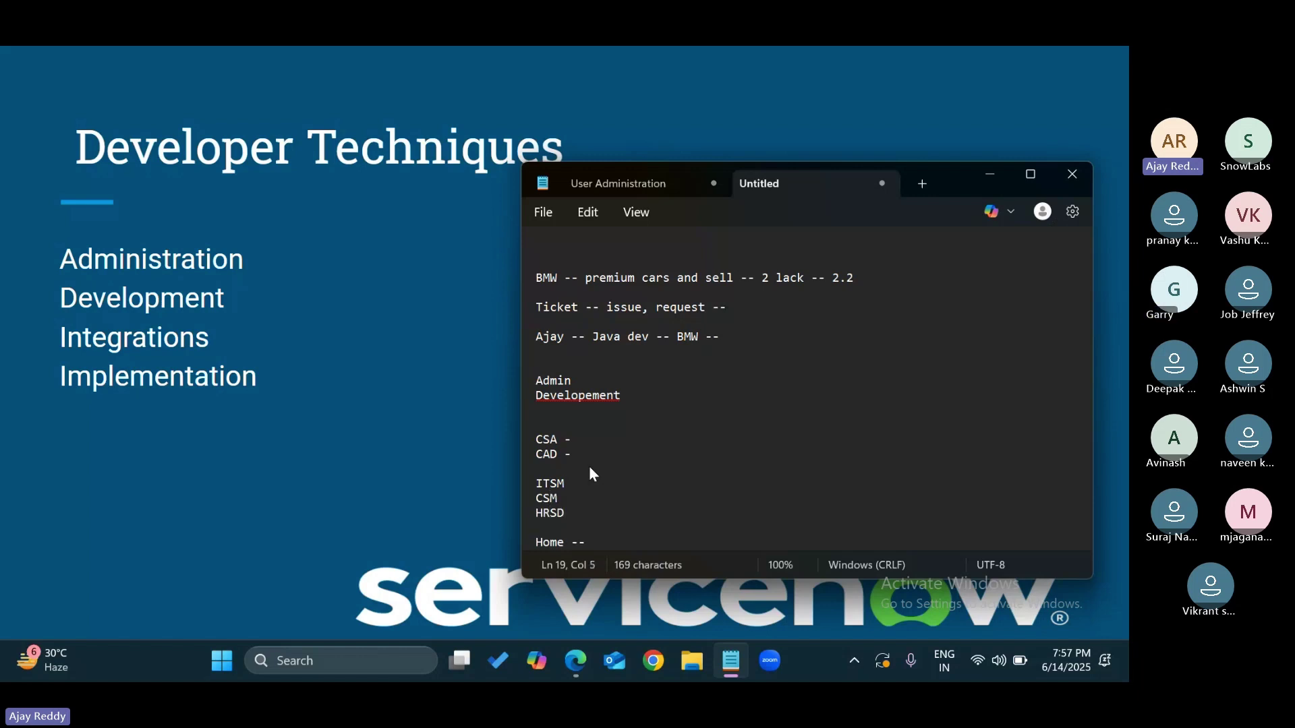
key(Return)
key(Return)
key(Return)
key(Return)
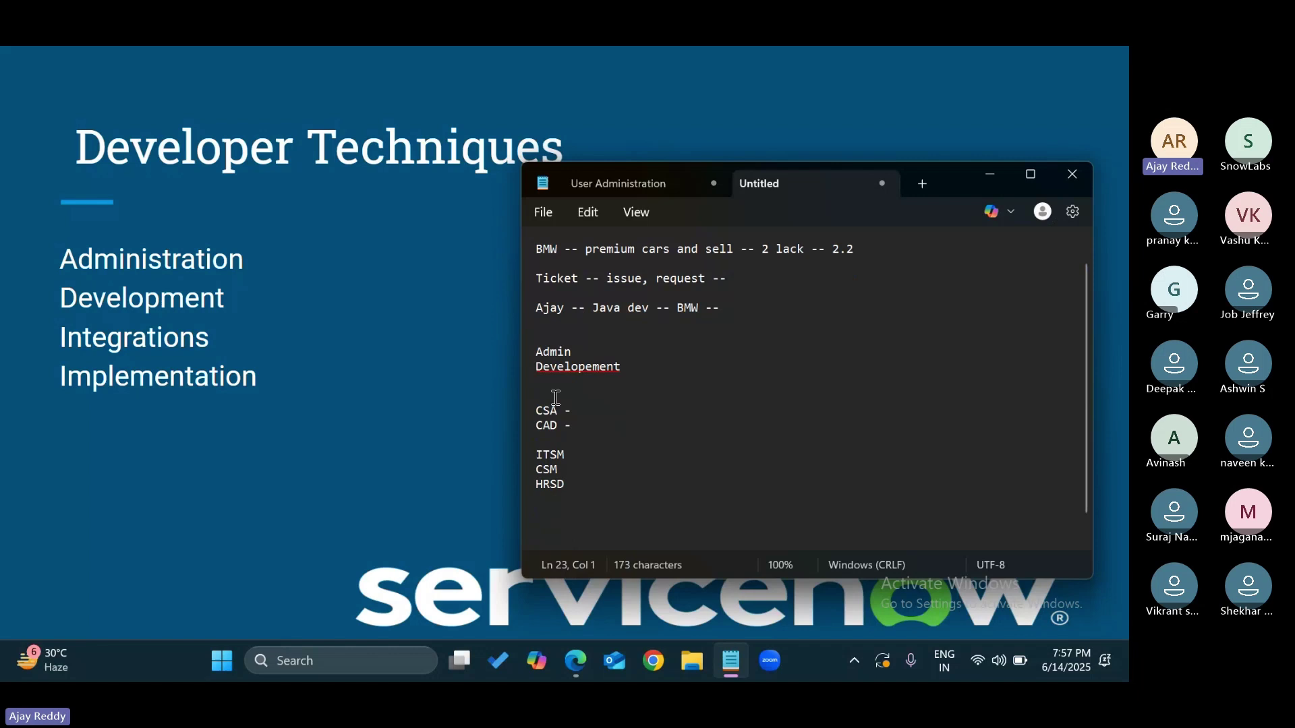
Step: Extend the ITSM line in the note with "-- in,pro --"
double_click(566, 350)
double_click(577, 367)
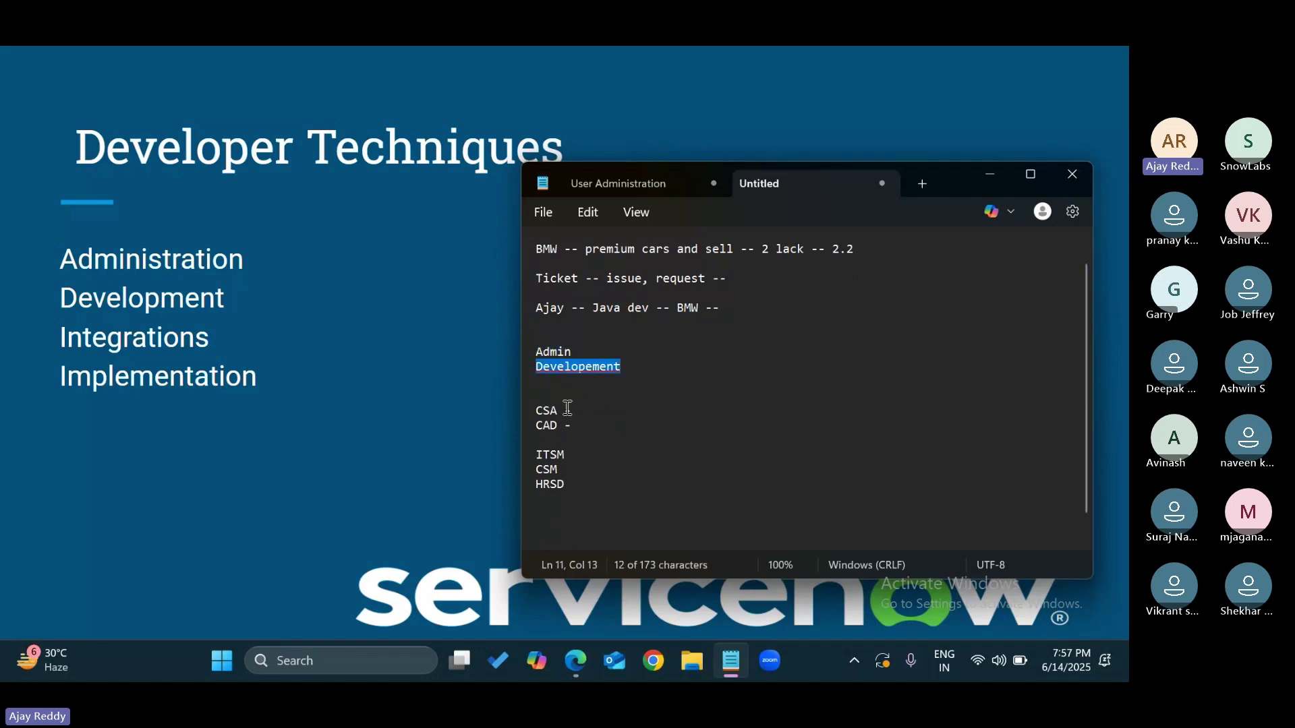
click(585, 449)
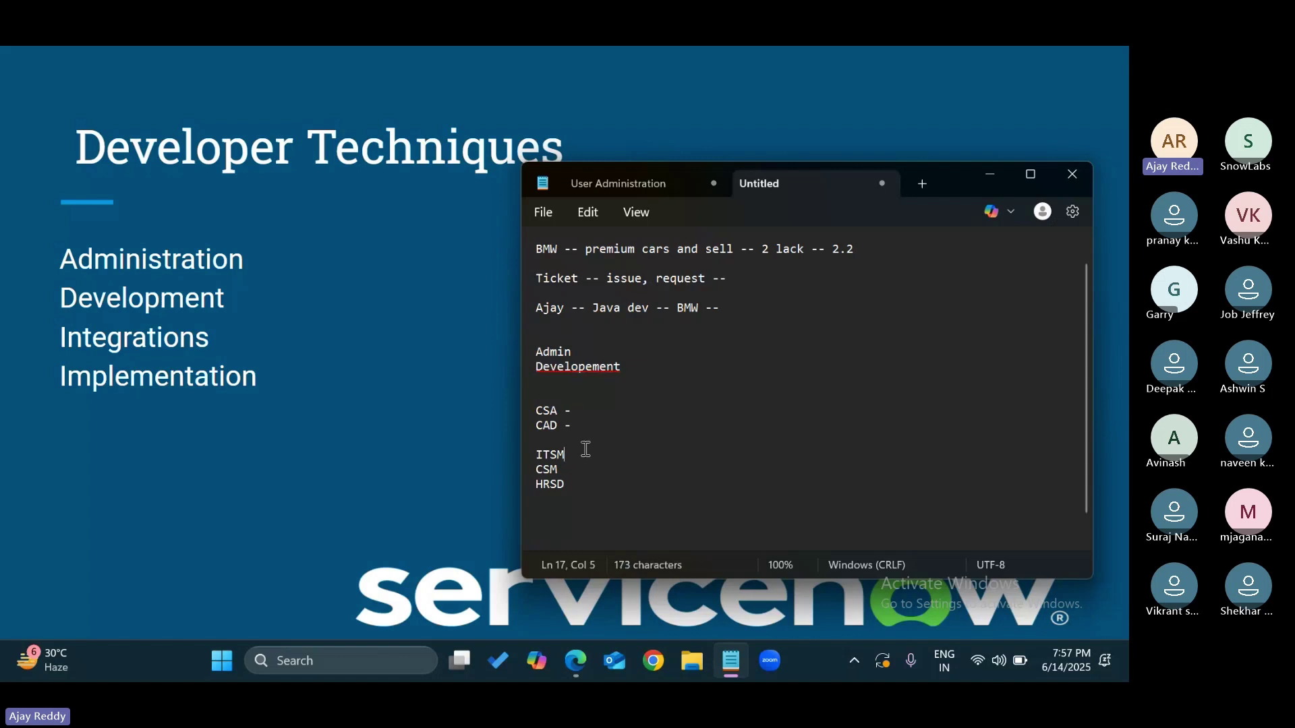
text(--)
click(598, 463)
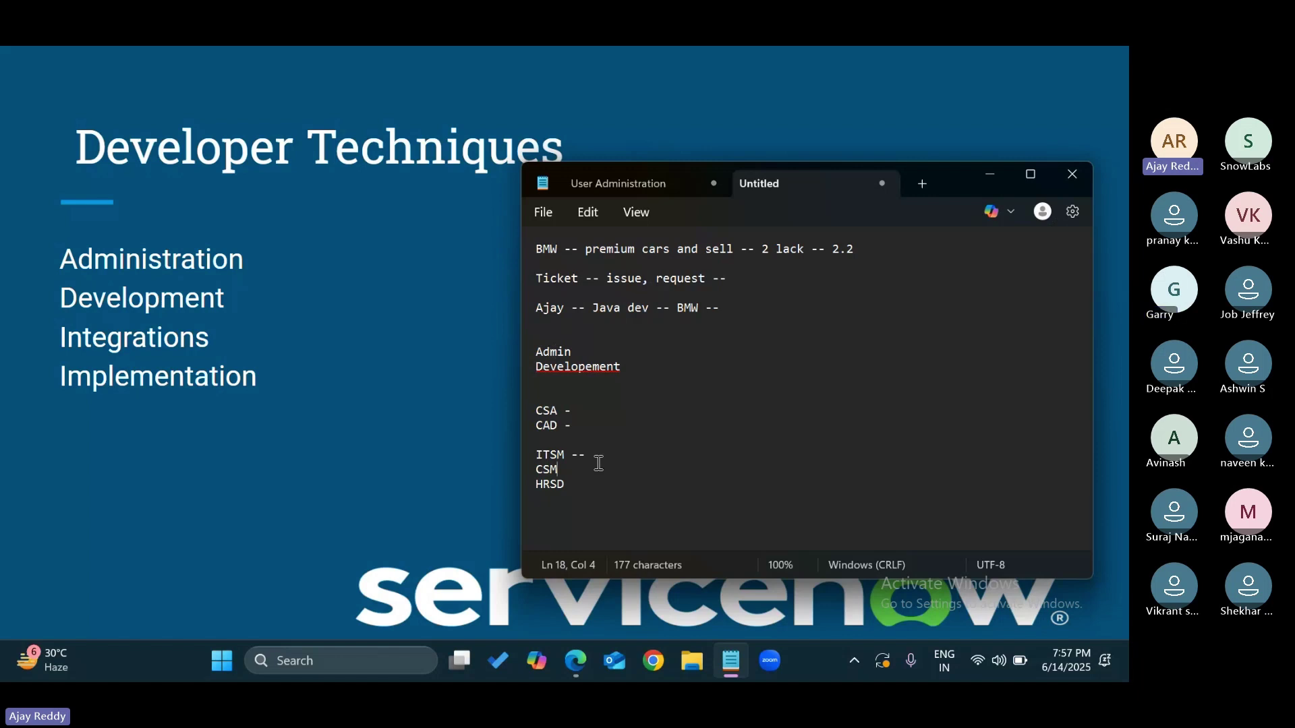
click(595, 452)
text(in,pro)
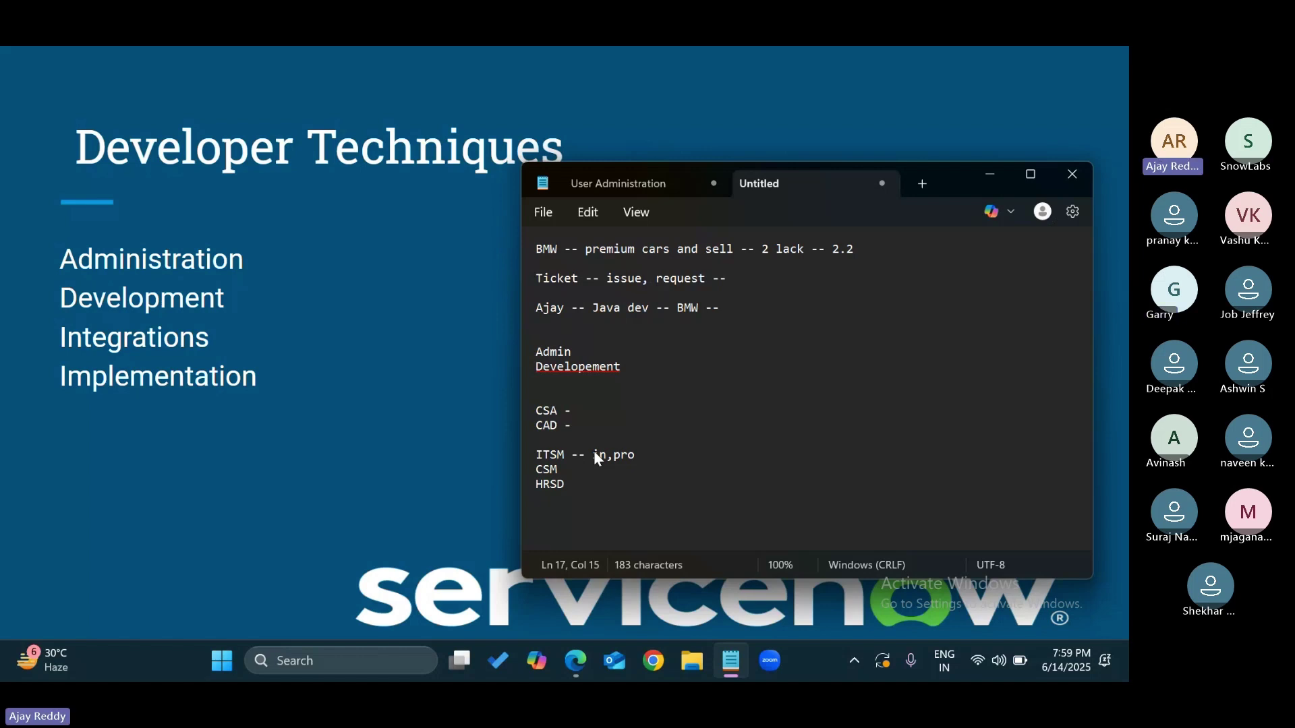
click(555, 453)
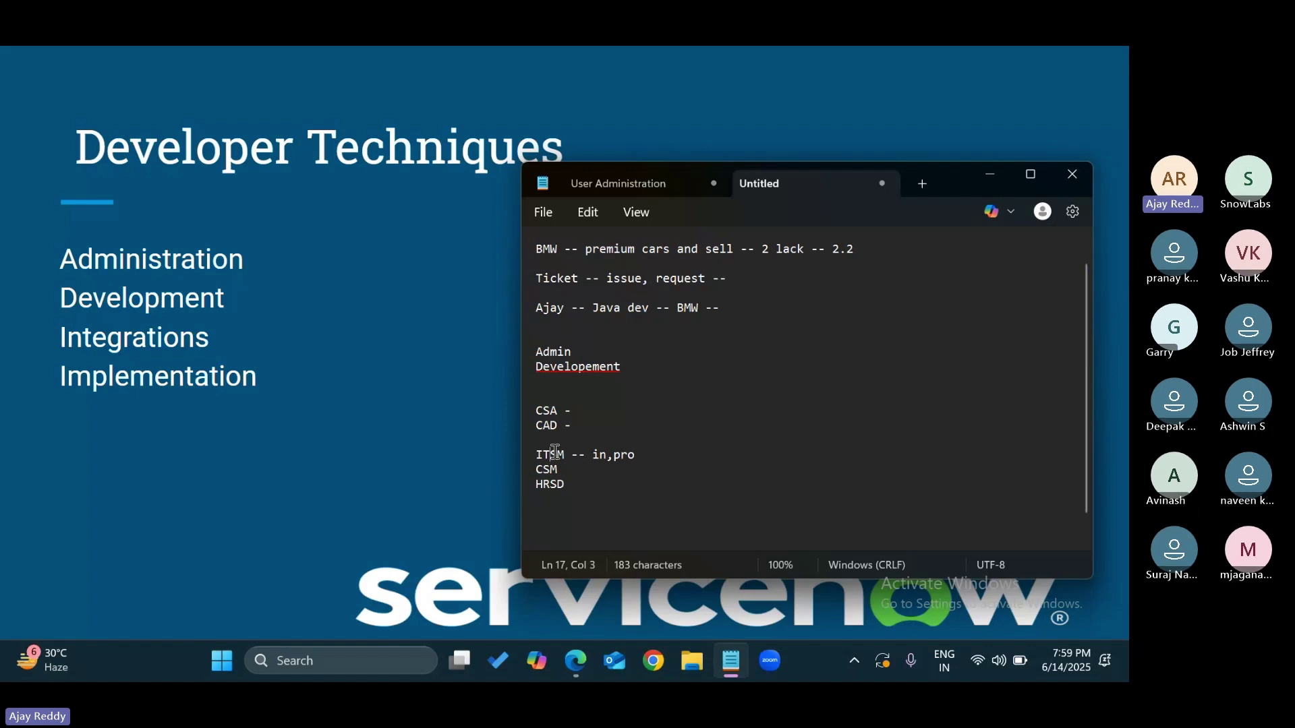
double_click(554, 454)
click(652, 458)
text(--)
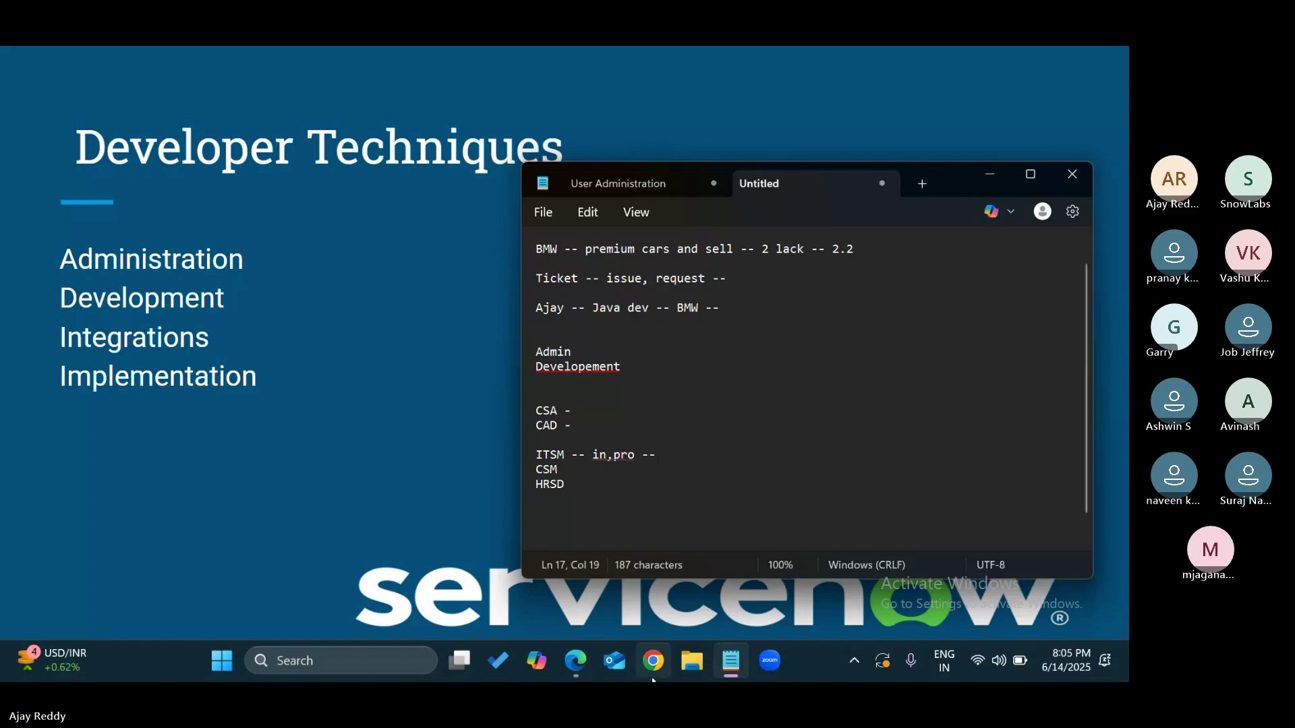
Step: Switch to Chrome with the "0.1.SNow 7 AM new" profile and sign in to the ServiceNow developer site, entering the account password
click(434, 317)
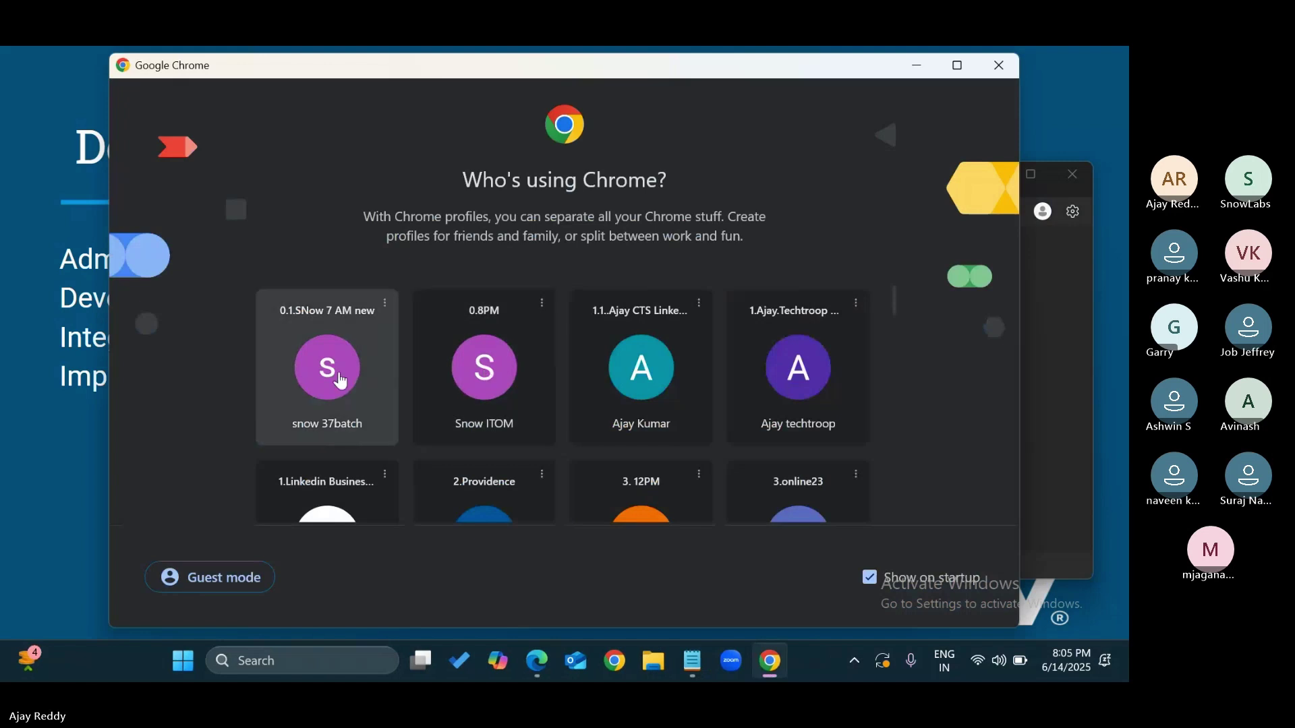
click(339, 377)
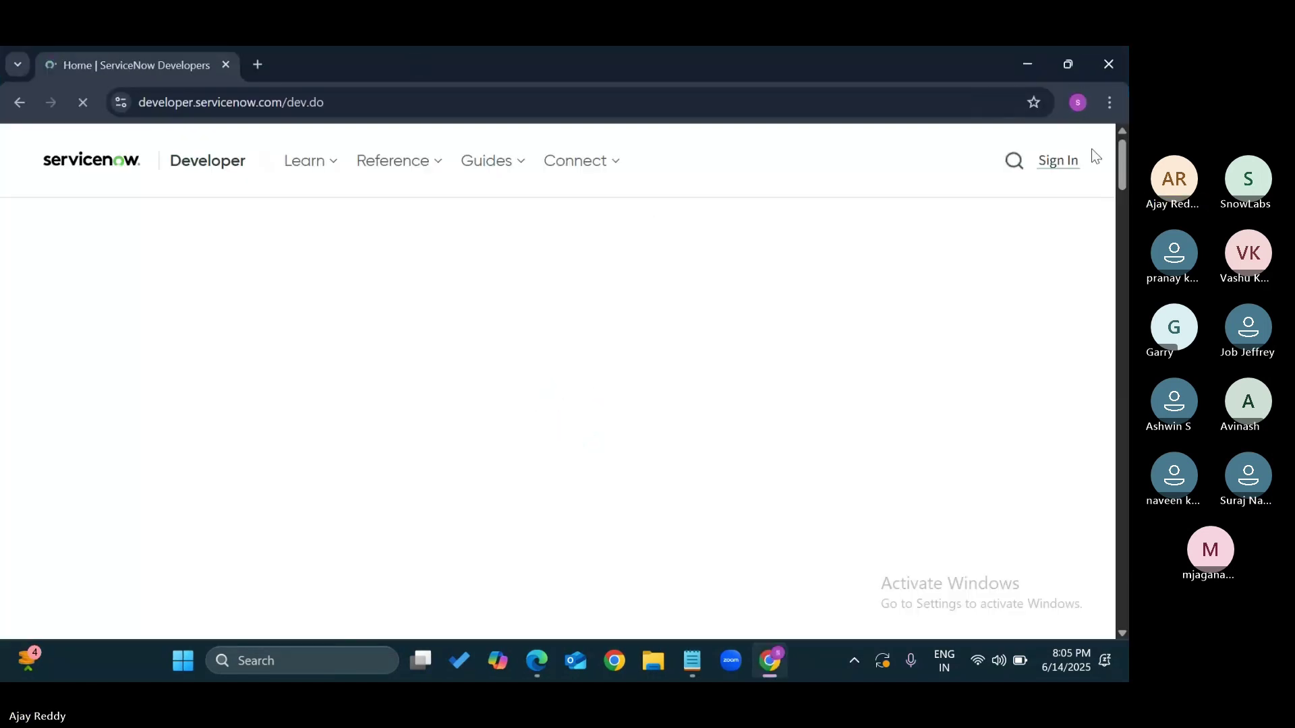
click(1072, 162)
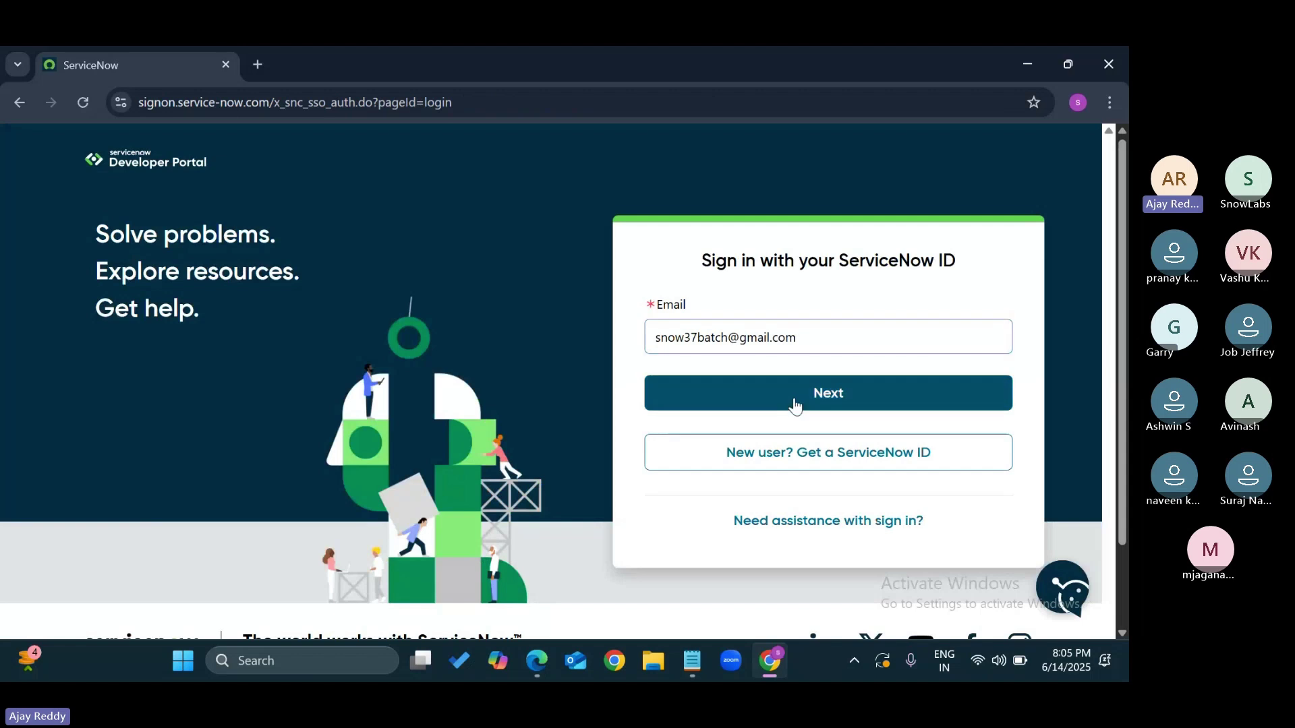
click(794, 398)
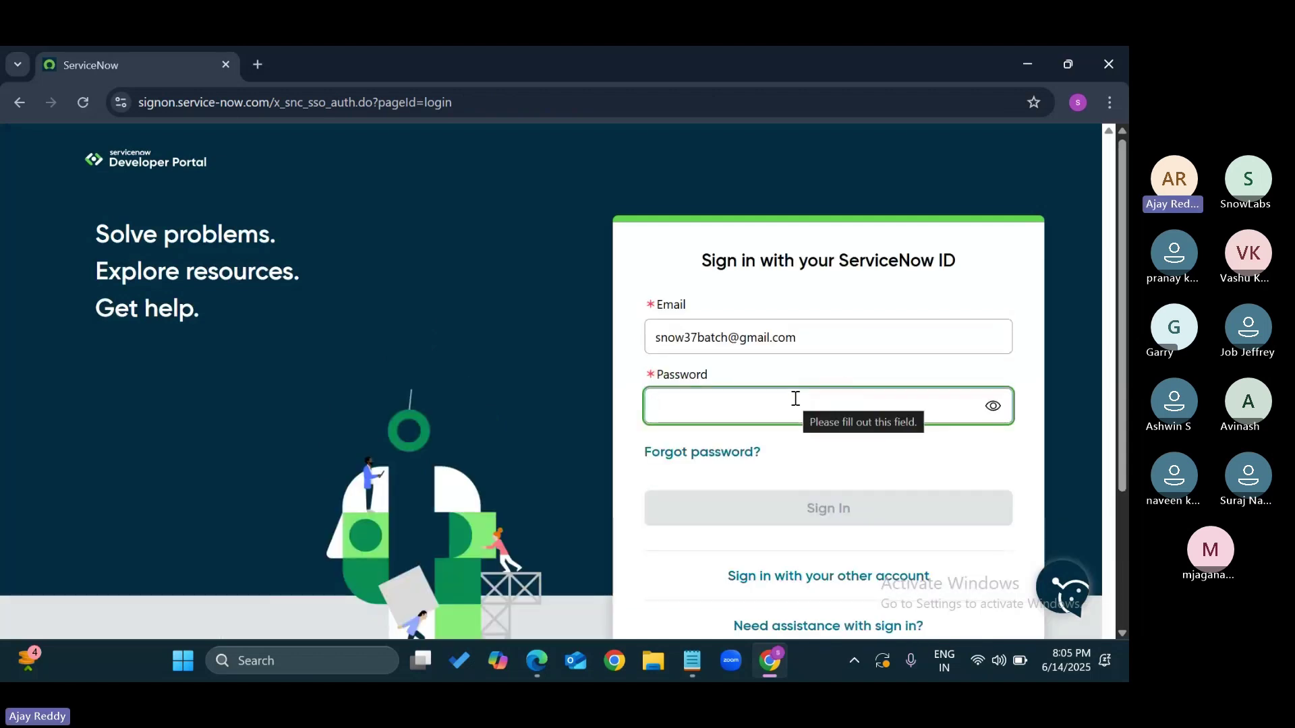
text(***)
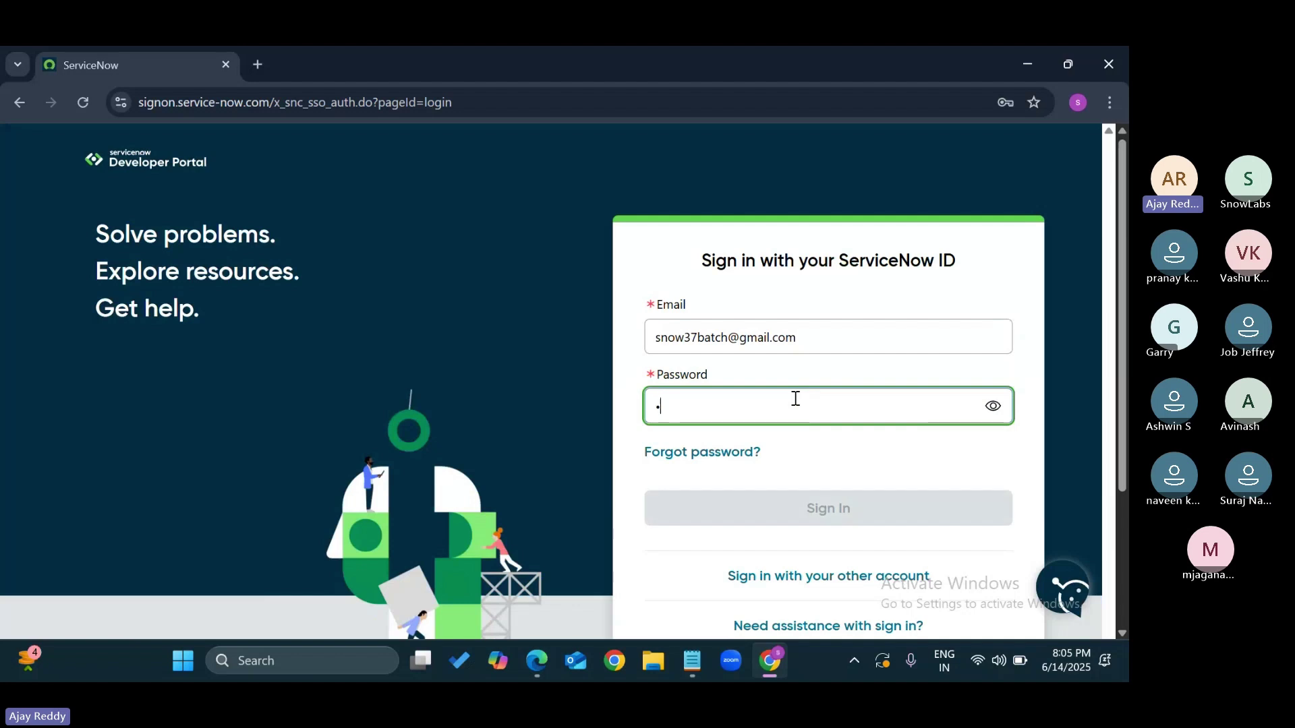
text(******)
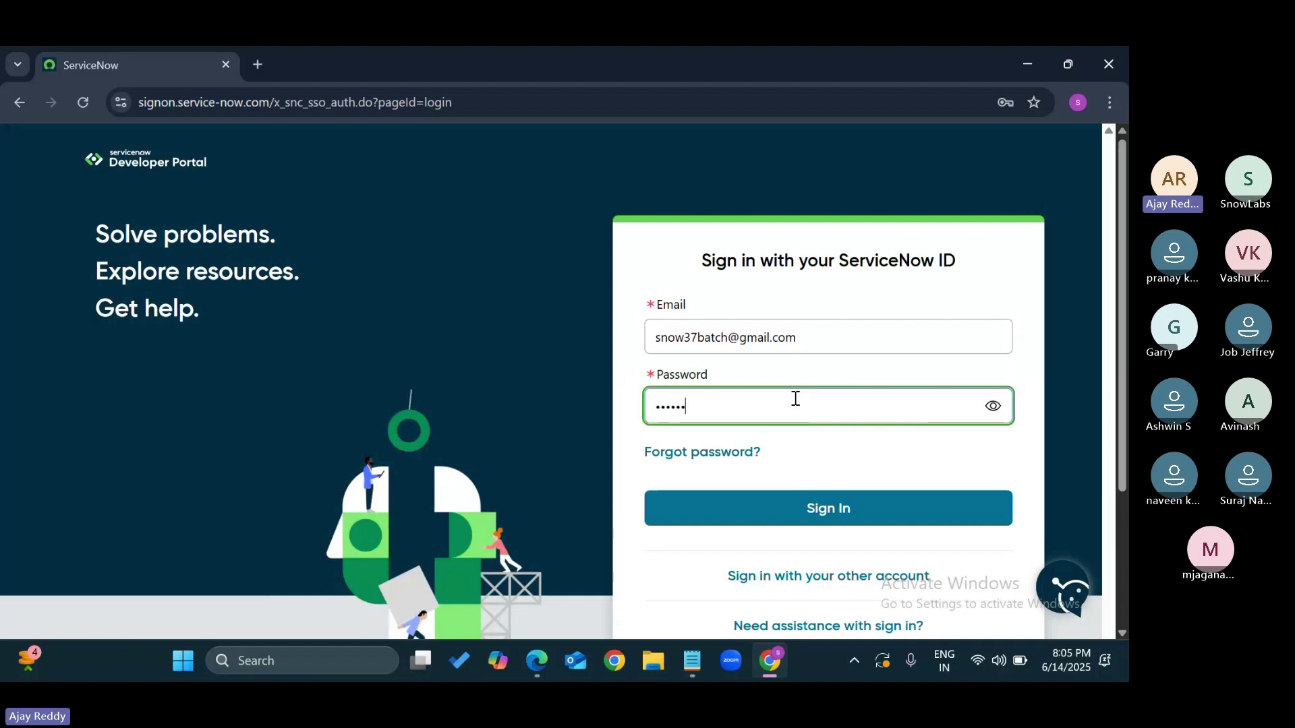
key(Return)
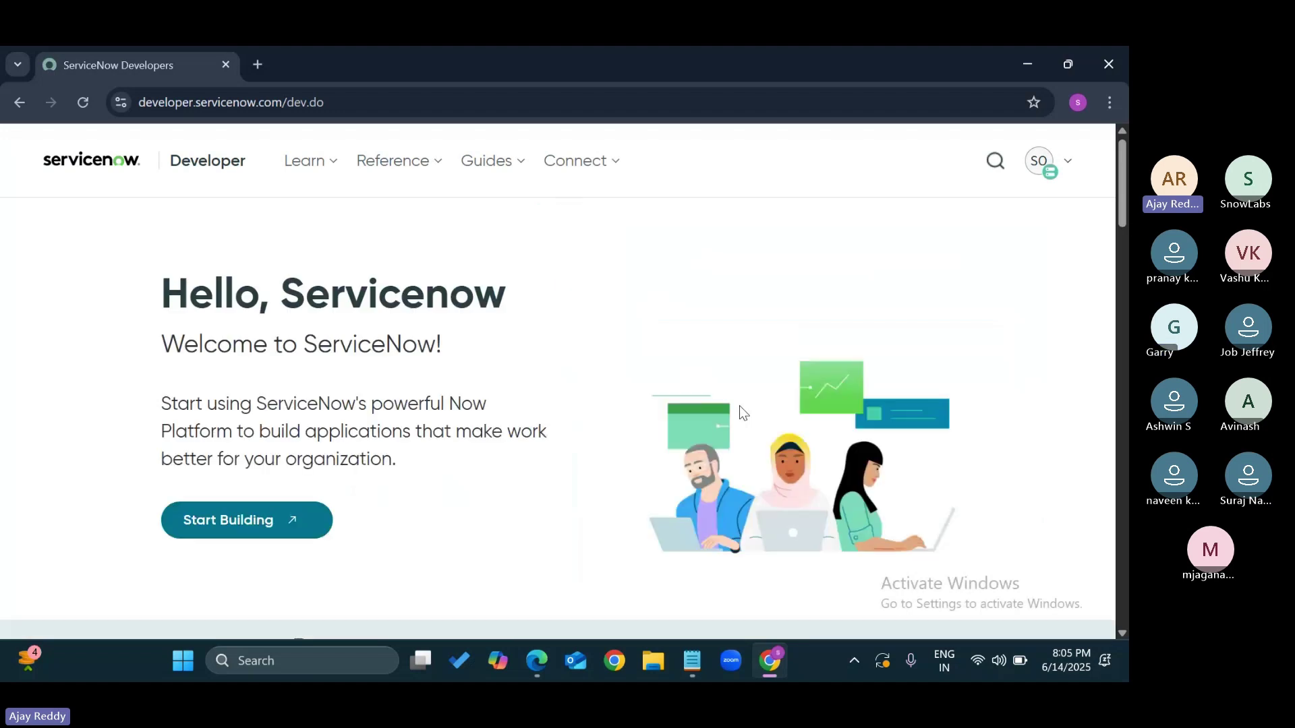
Step: Launch the developer instance, filter its navigator by "incident" and show the Open incidents list in a new browser tab
click(221, 530)
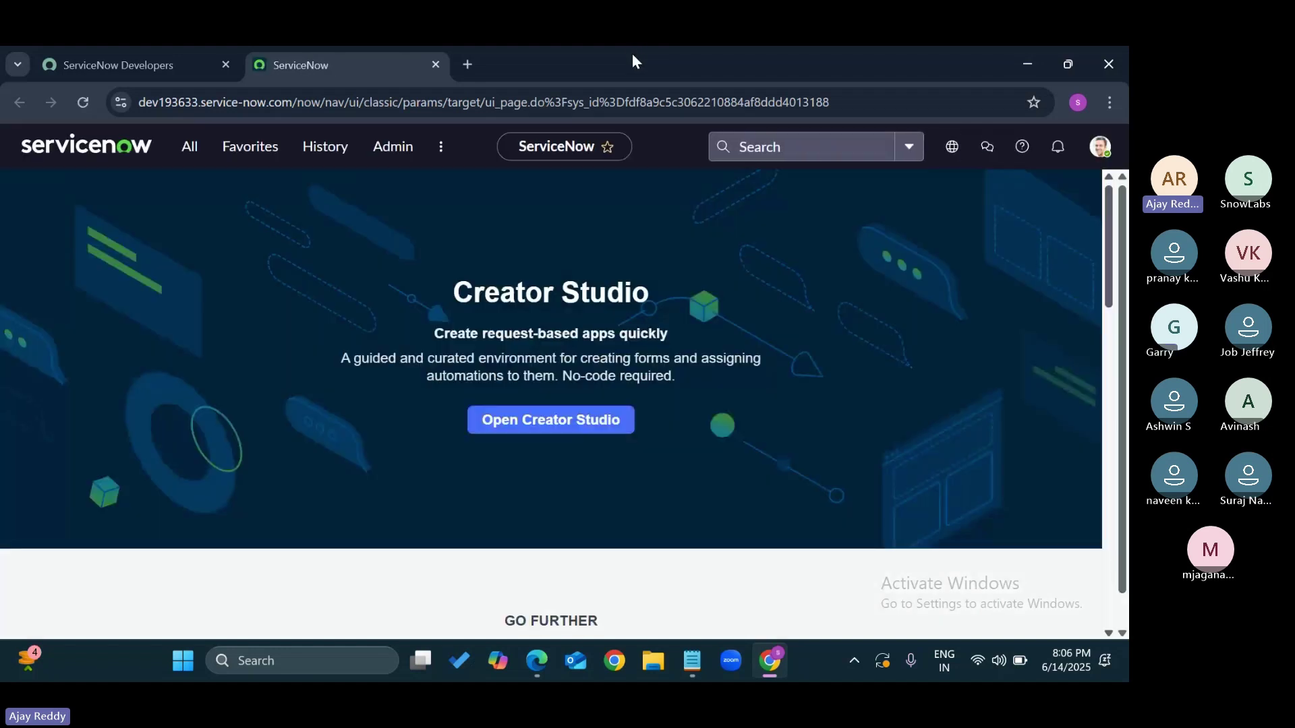
click(195, 152)
text(incident)
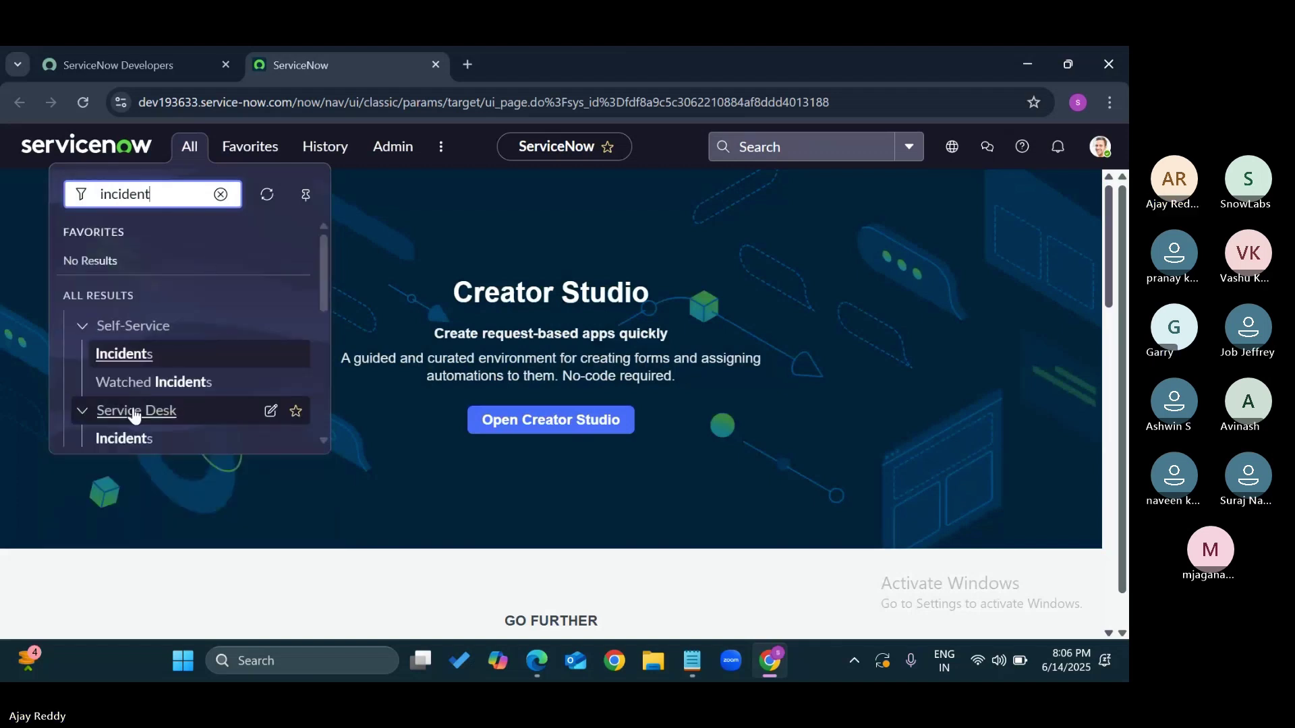
scroll(132, 414, down, 3)
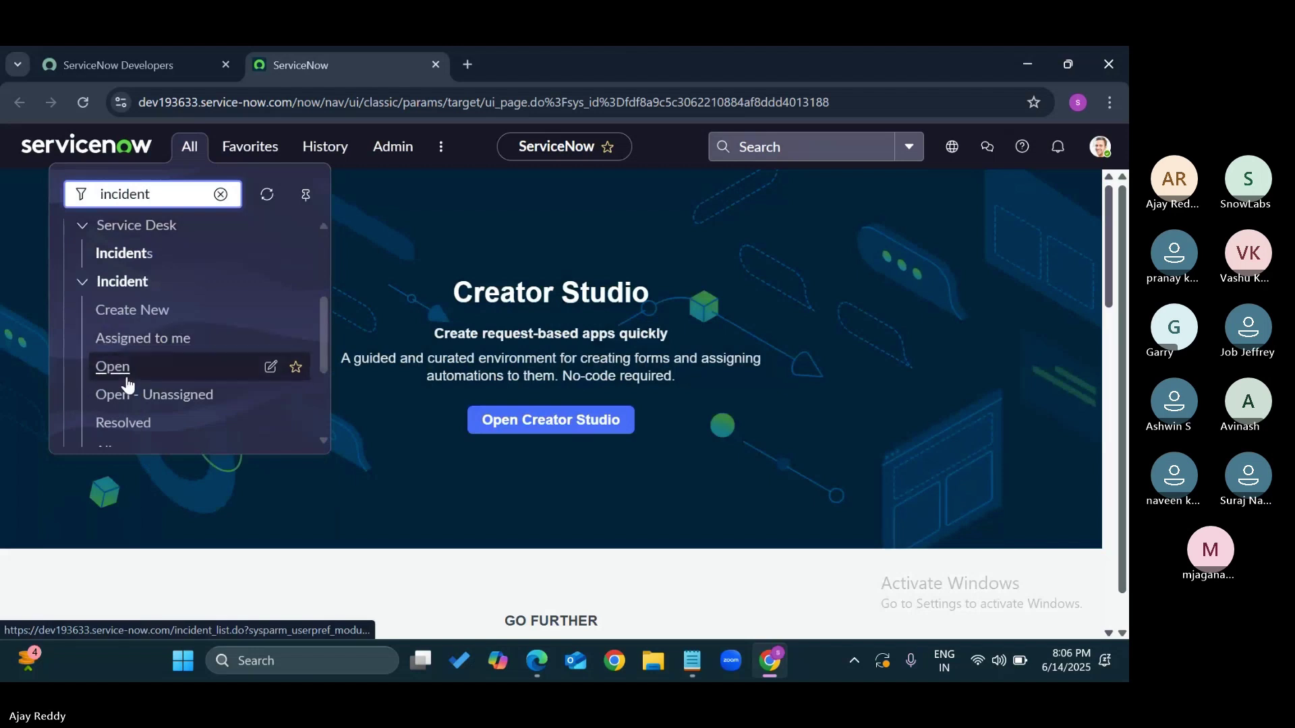
middle_click(127, 378)
click(488, 57)
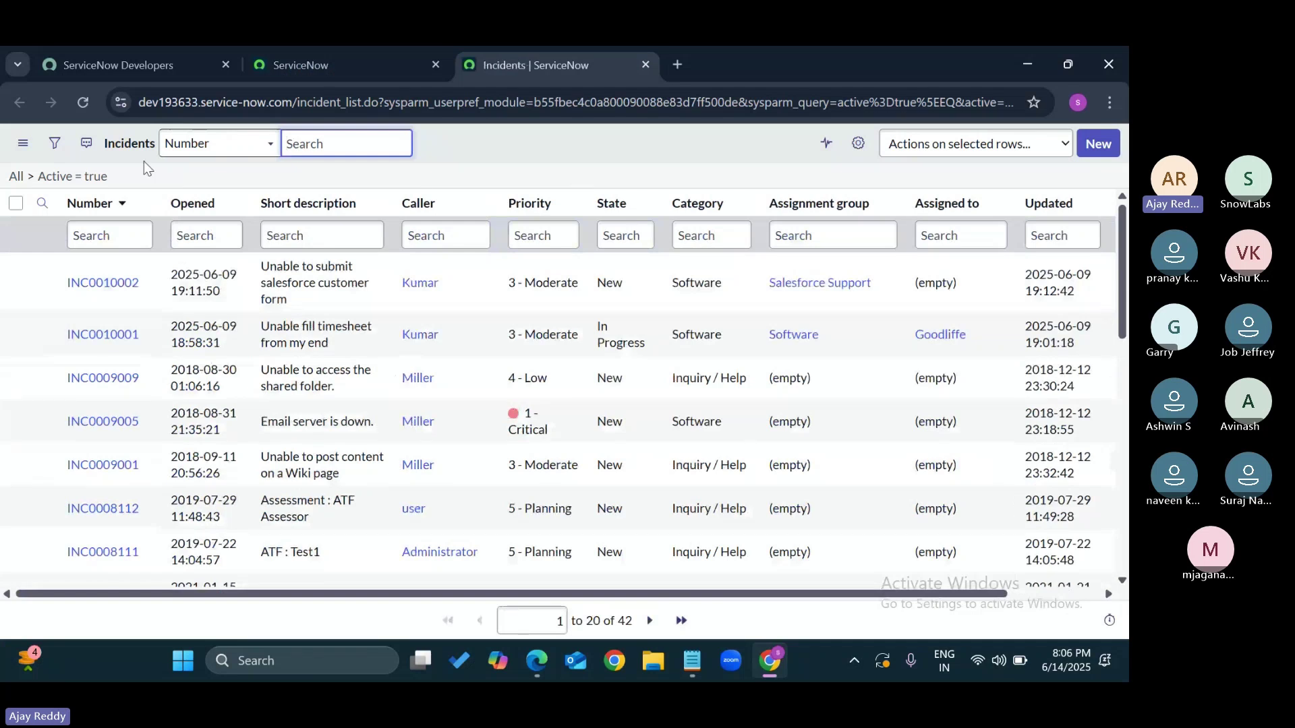
Step: Look through the active incidents and open the "Unable to submit salesforce customer form" record in a new browser tab
scroll(219, 417, down, 3)
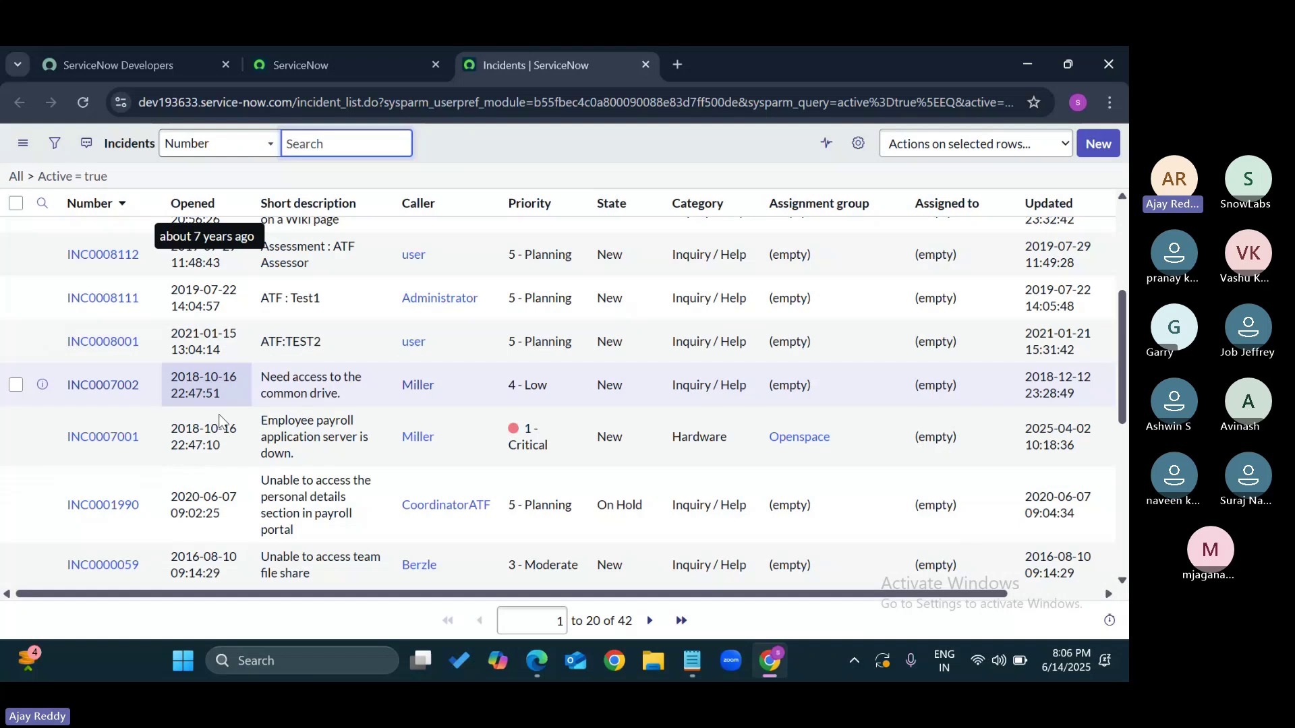
scroll(290, 524, up, 4)
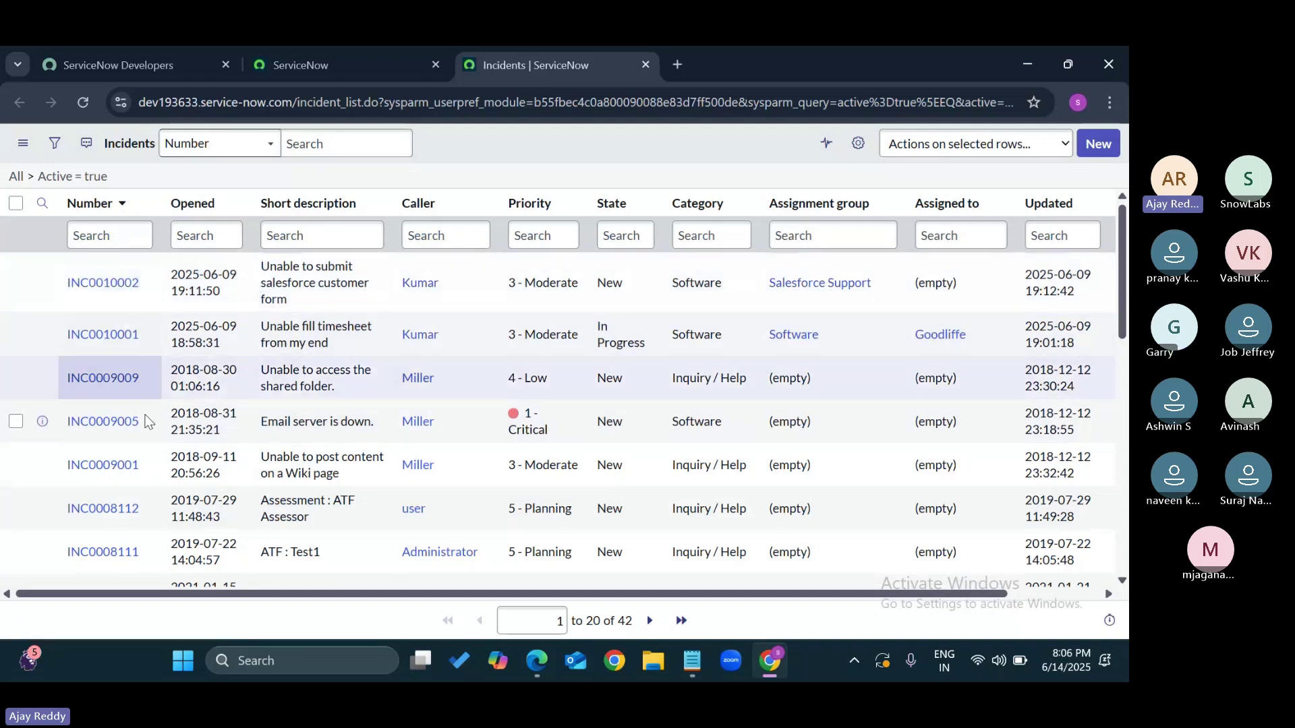
scroll(149, 422, down, 5)
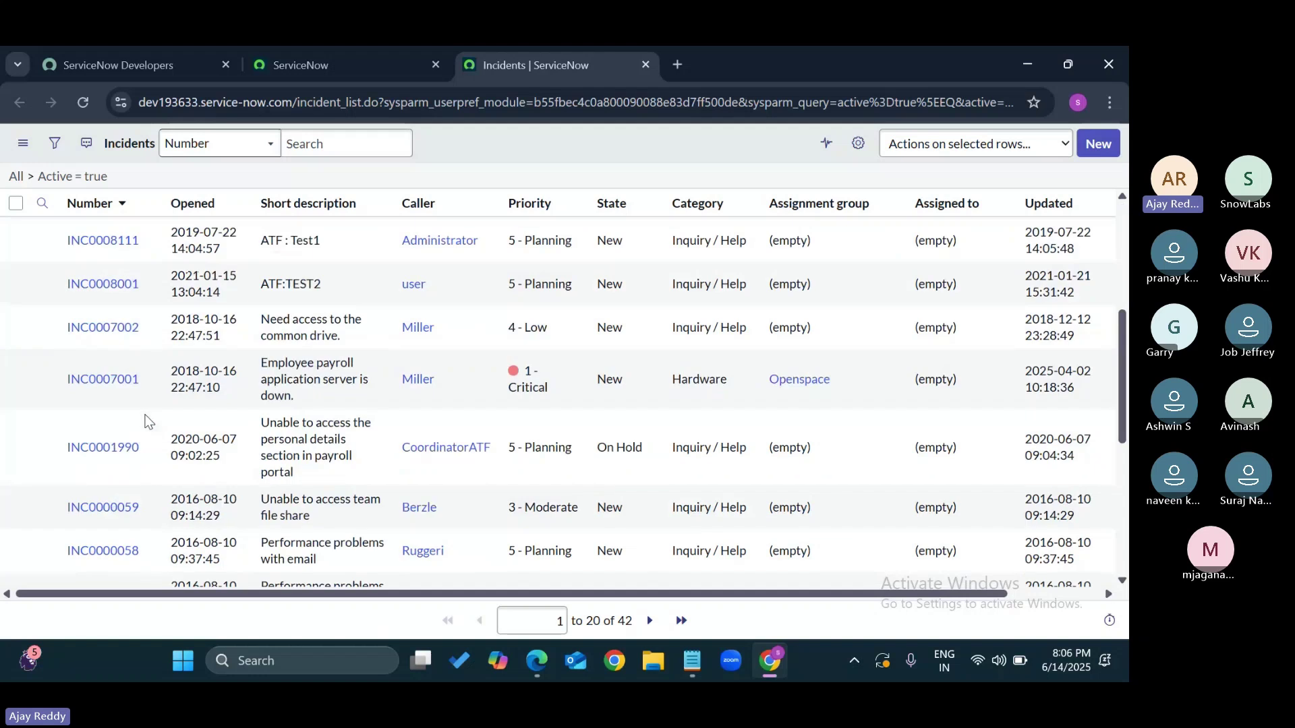
scroll(149, 421, down, 5)
scroll(135, 404, up, 10)
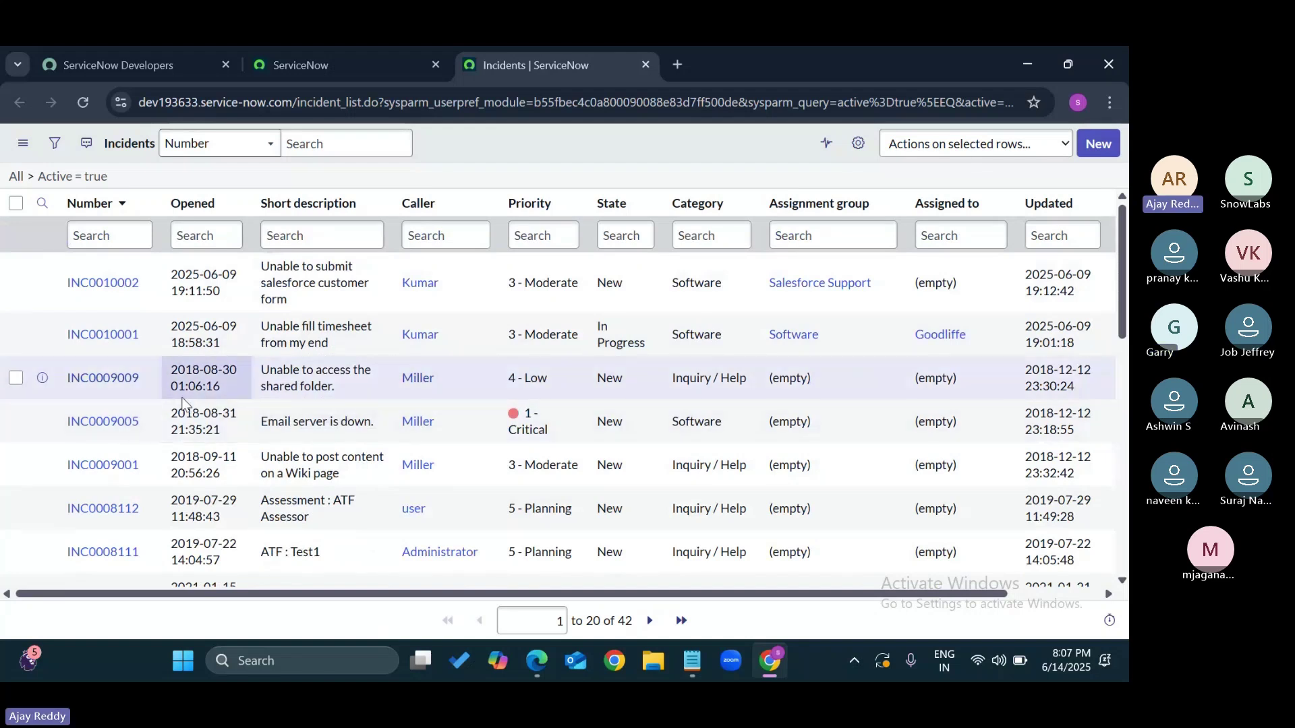
click(141, 297)
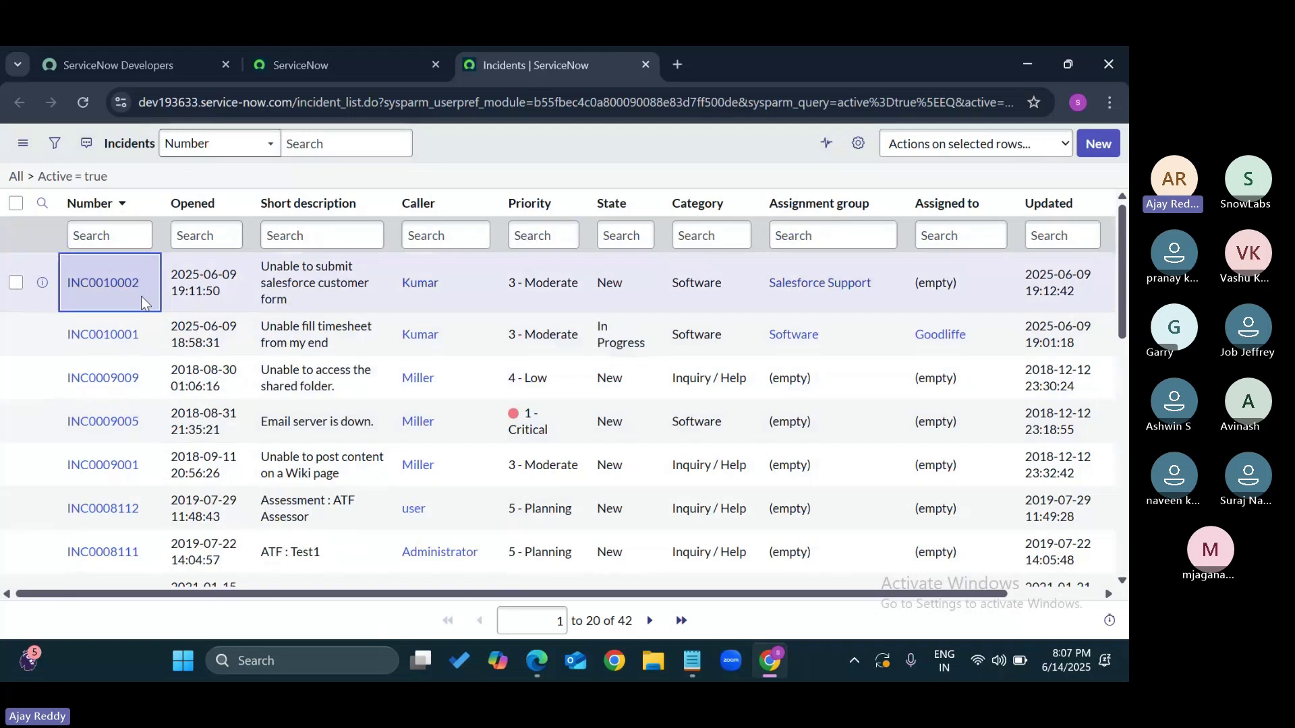
click(147, 344)
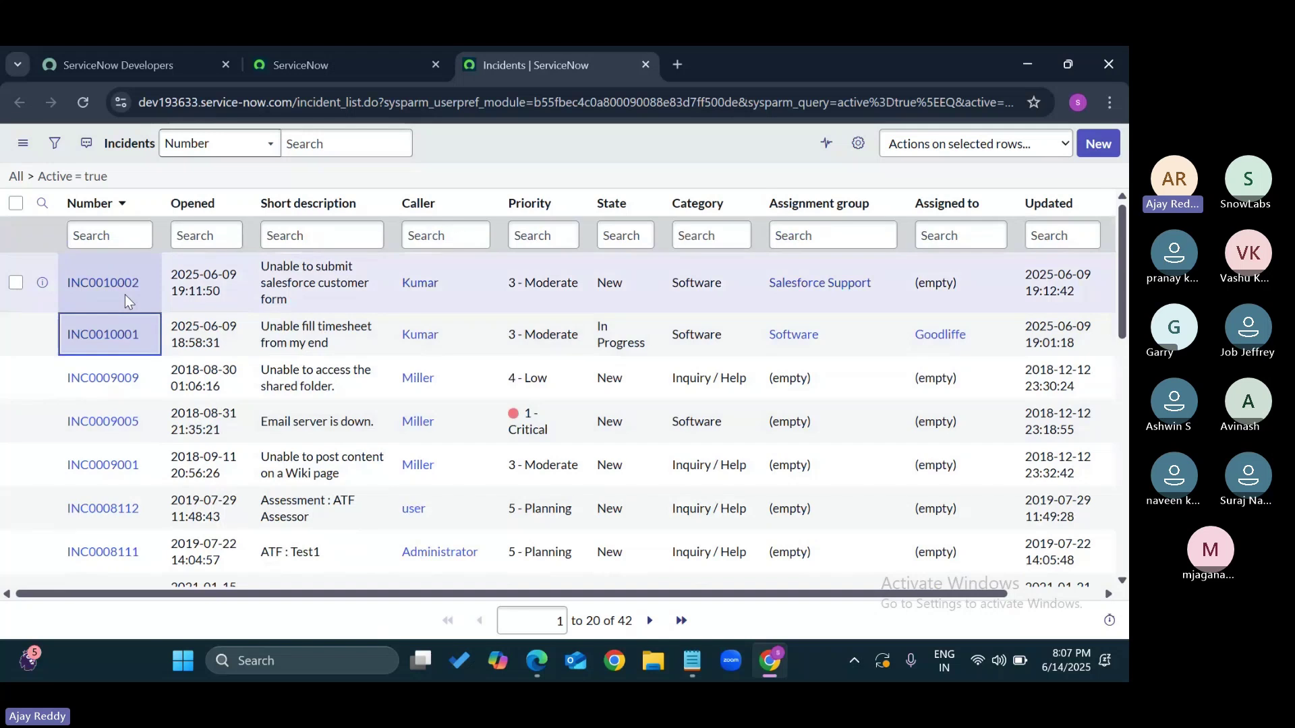
click(125, 294)
middle_click(130, 290)
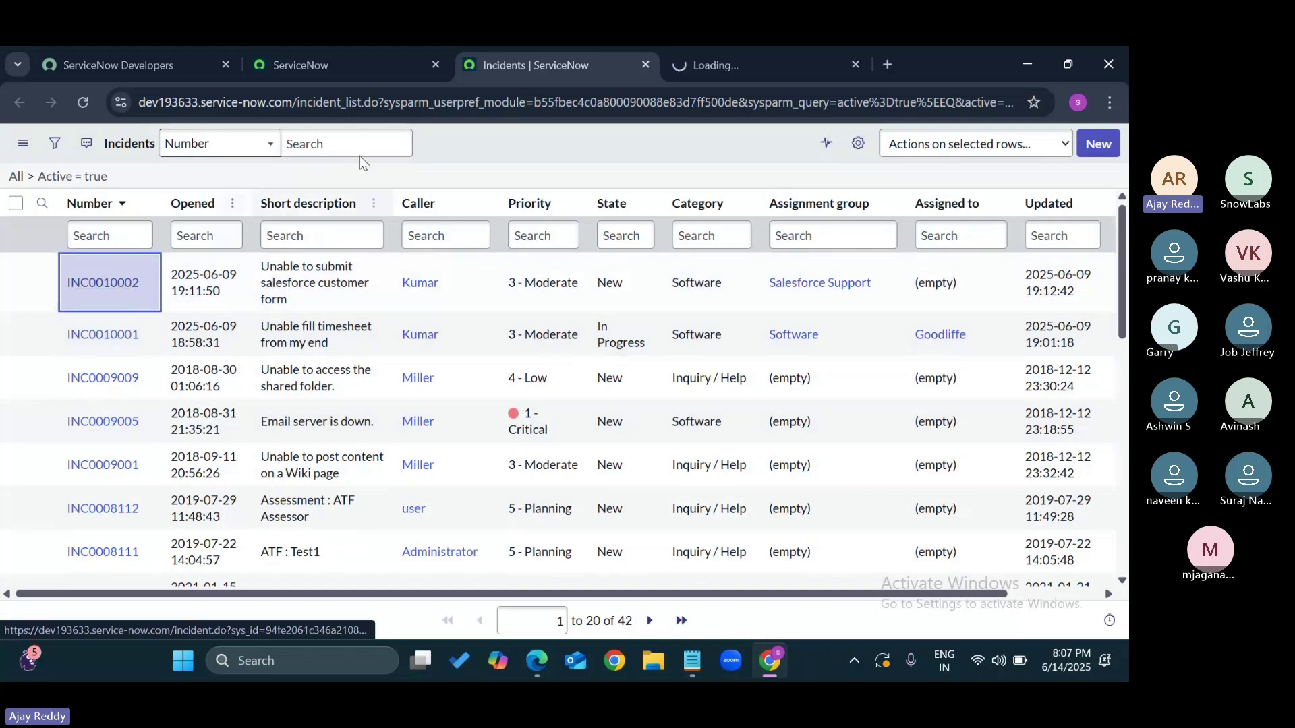
click(767, 61)
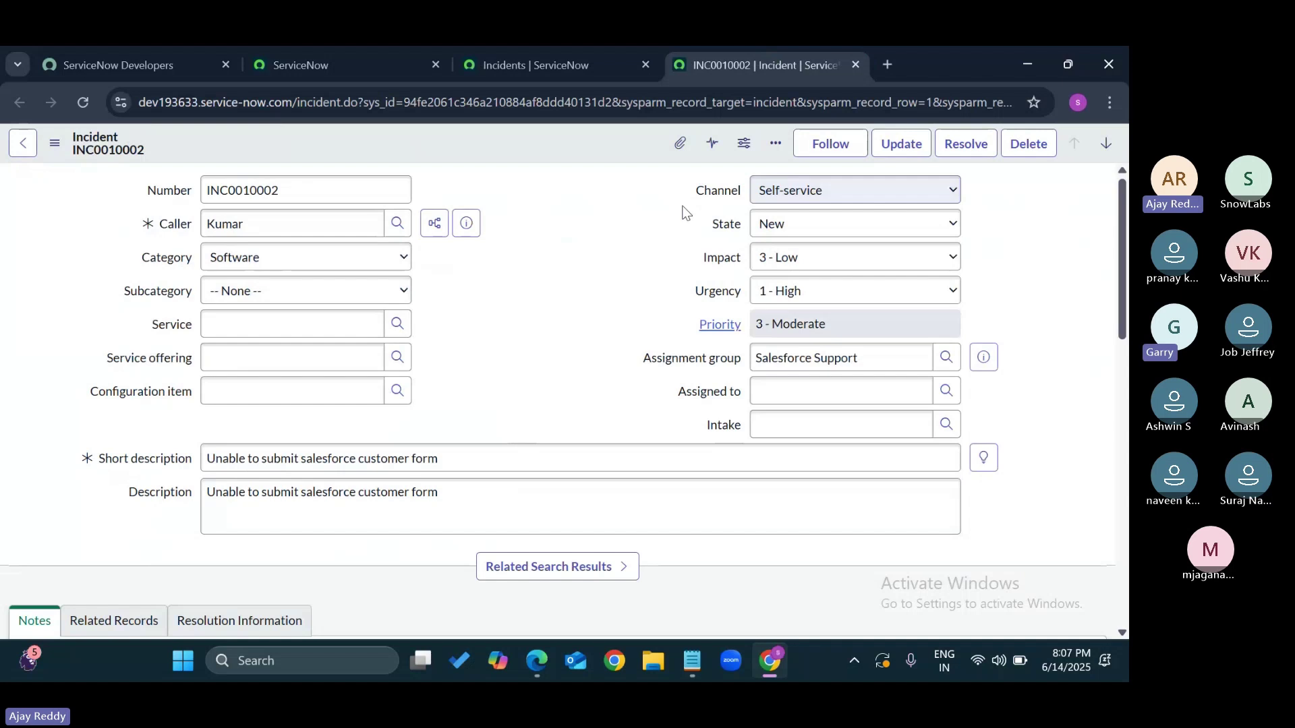
Step: Examine the incident's Channel choices, form fields, notes, activities, task SLAs and child incidents
click(823, 192)
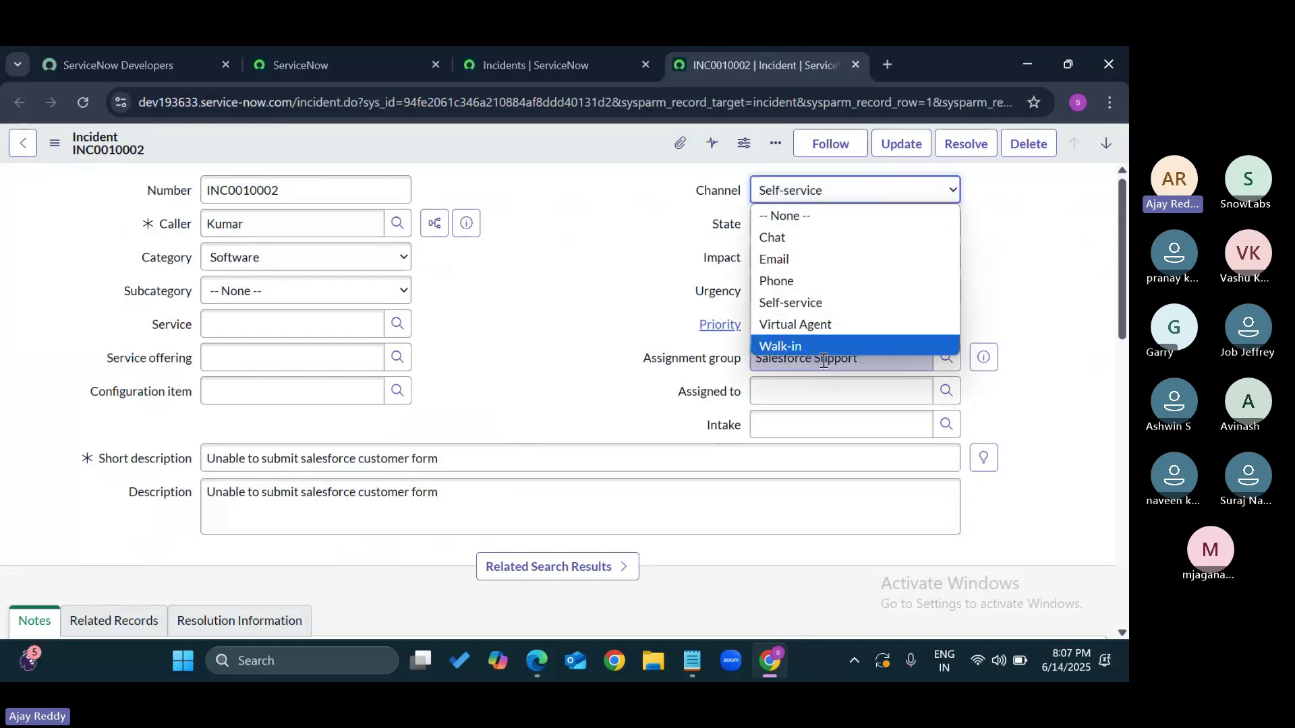
click(613, 315)
scroll(615, 319, down, 5)
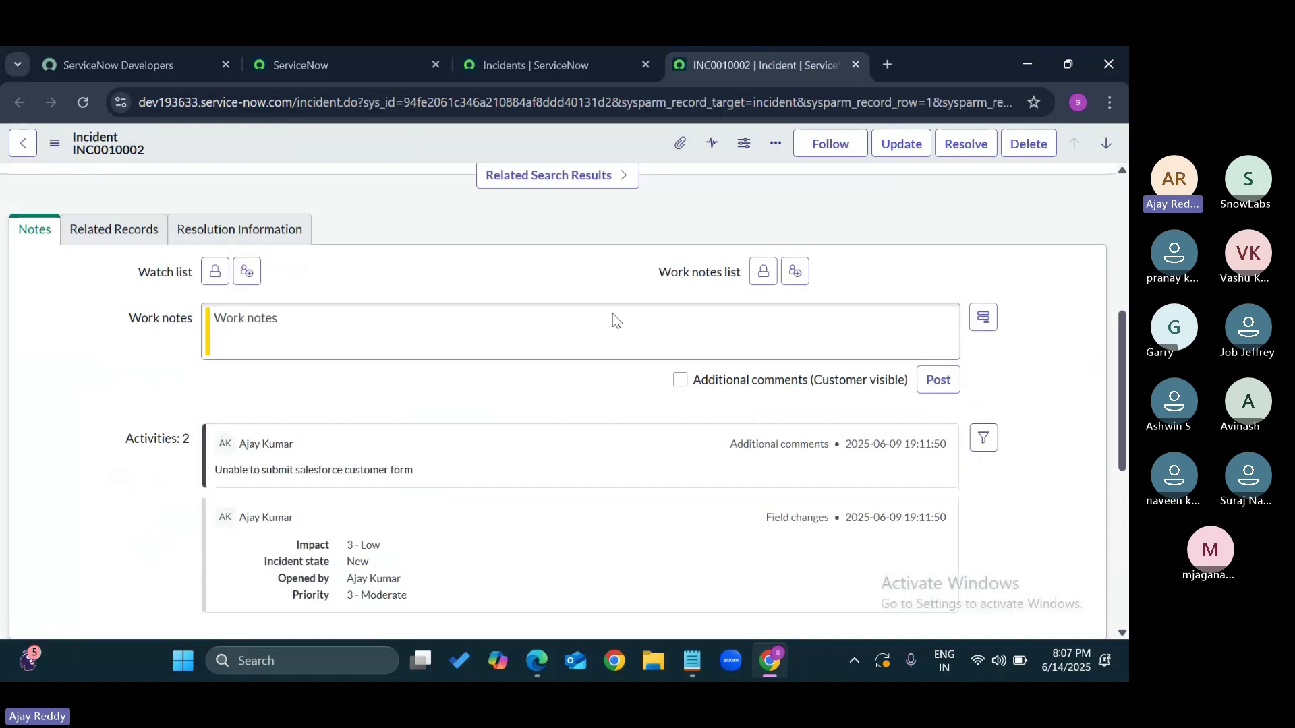
scroll(615, 319, down, 6)
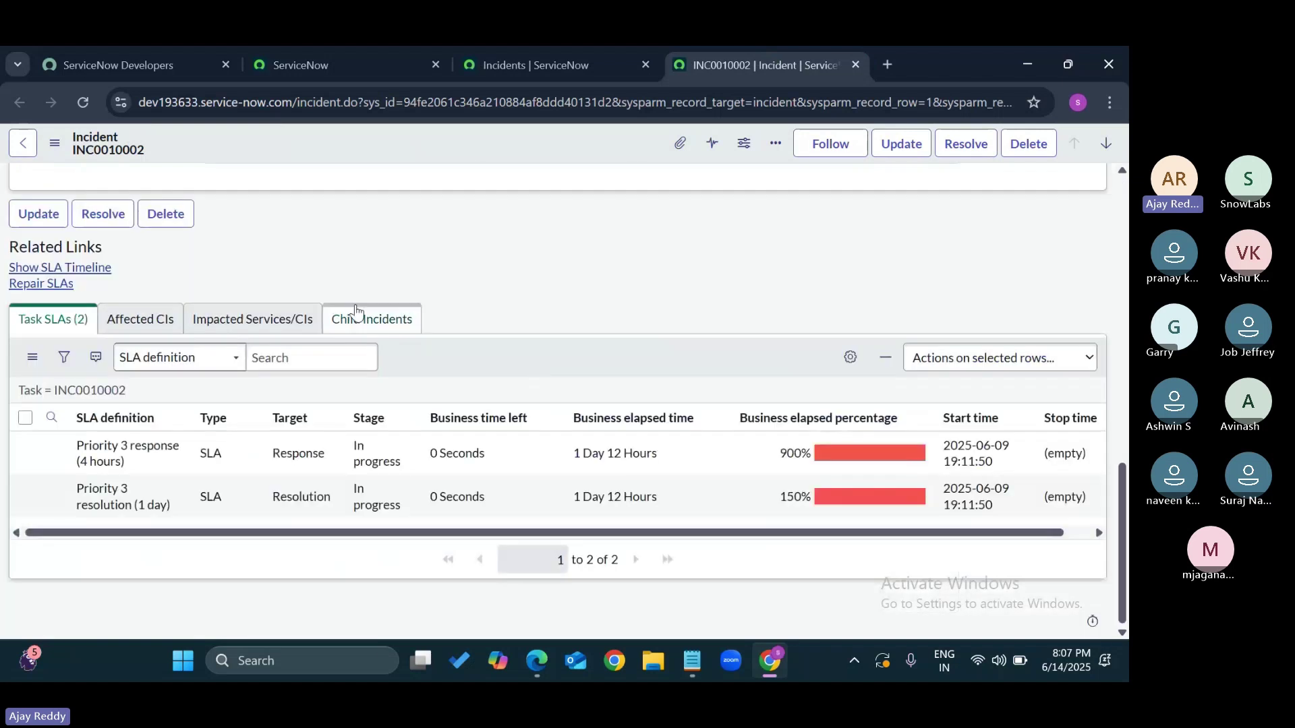
click(373, 316)
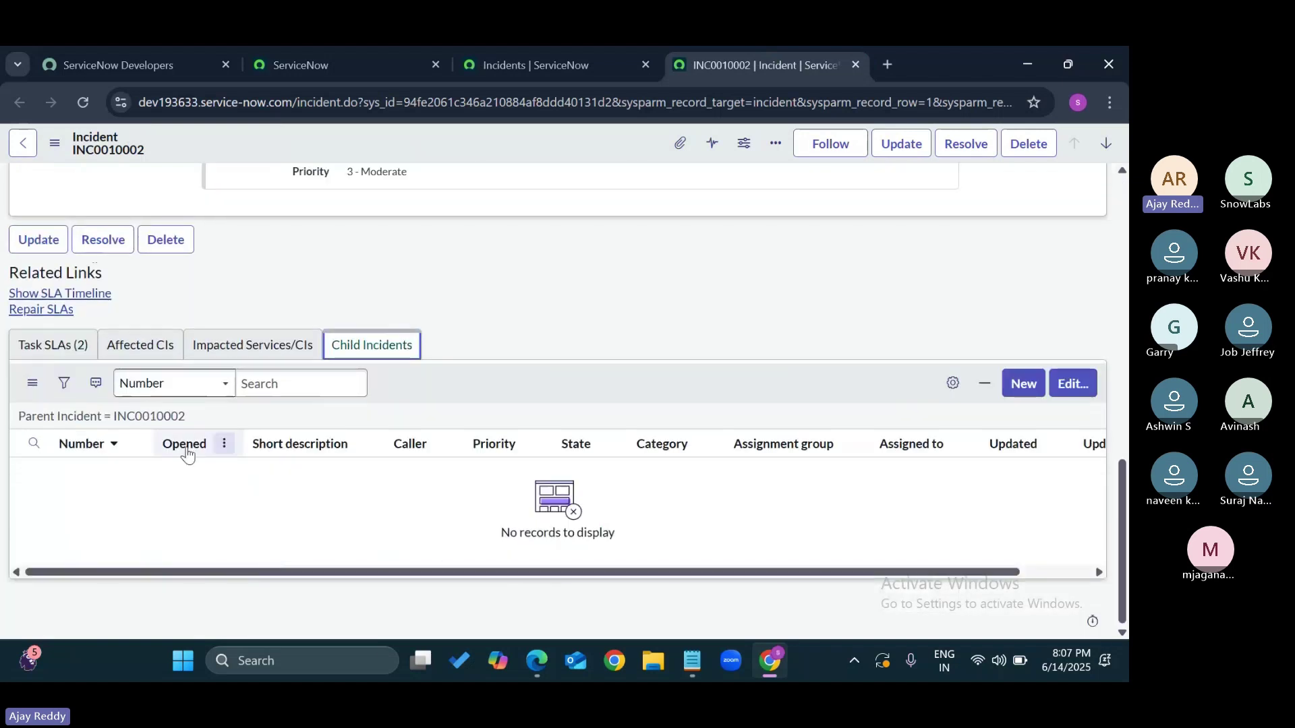
scroll(236, 496, up, 1)
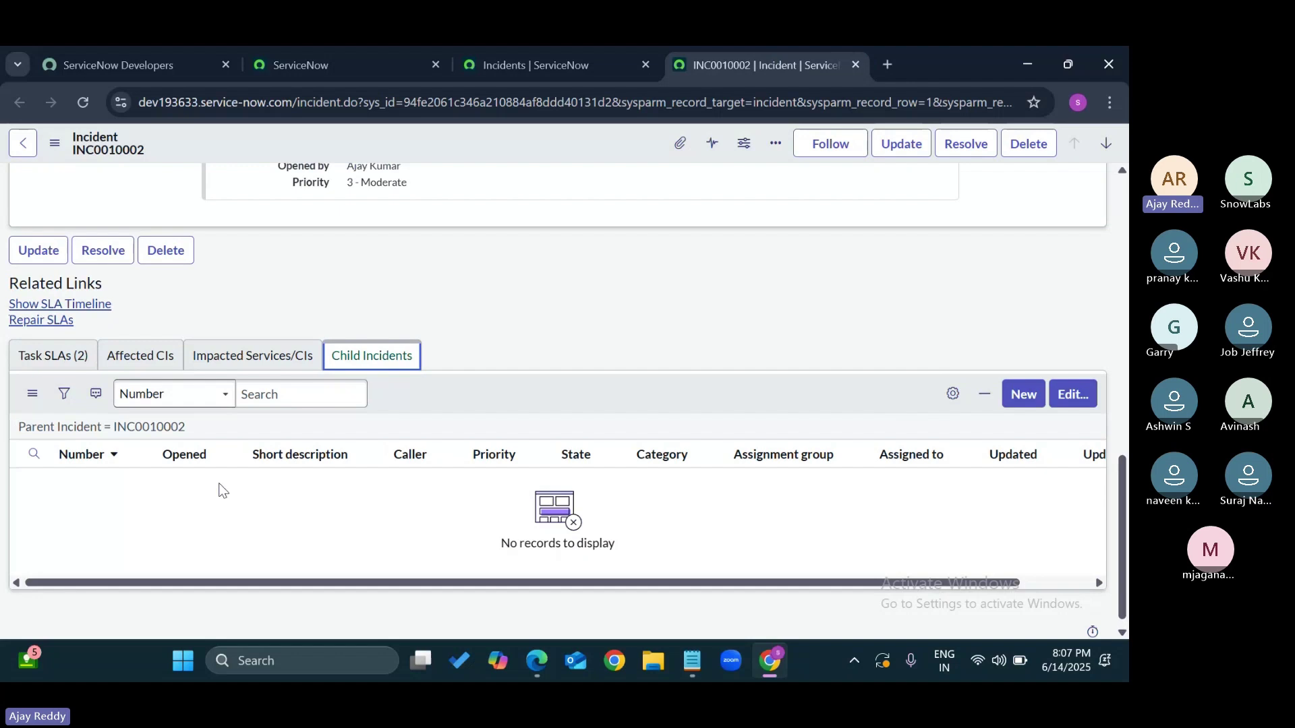
scroll(520, 297, up, 10)
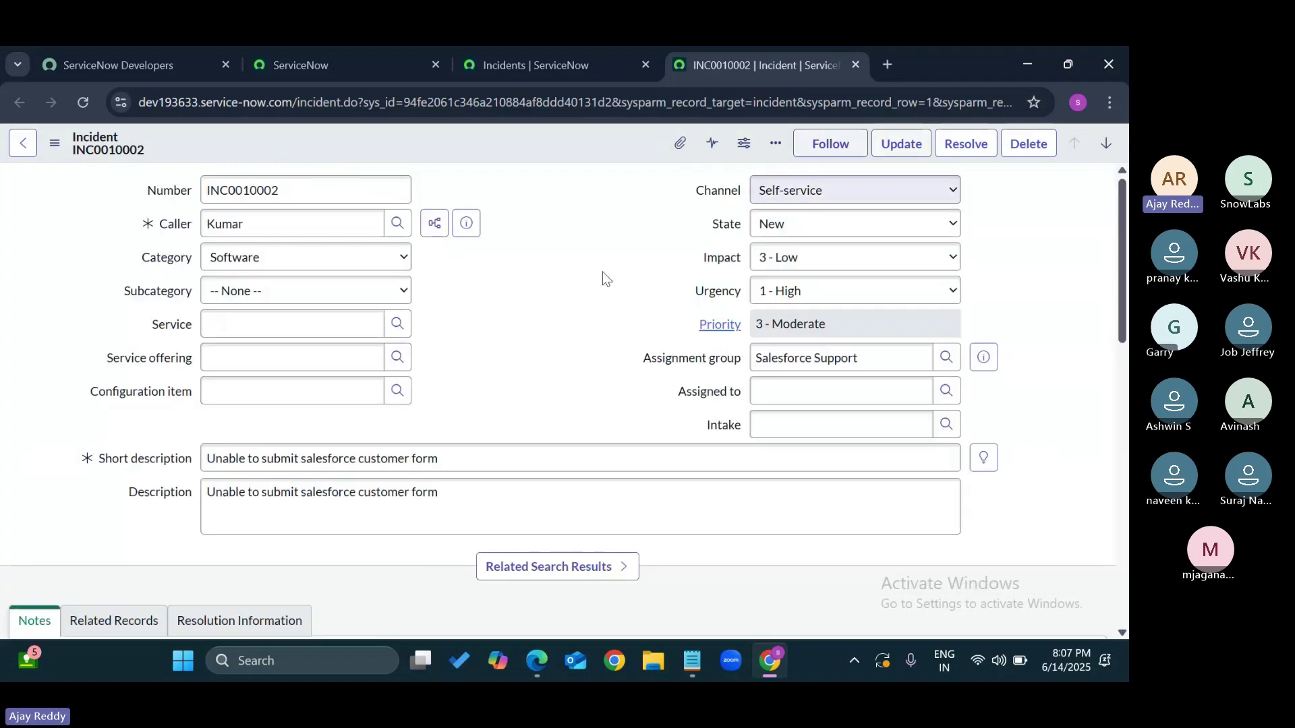
scroll(521, 310, down, 15)
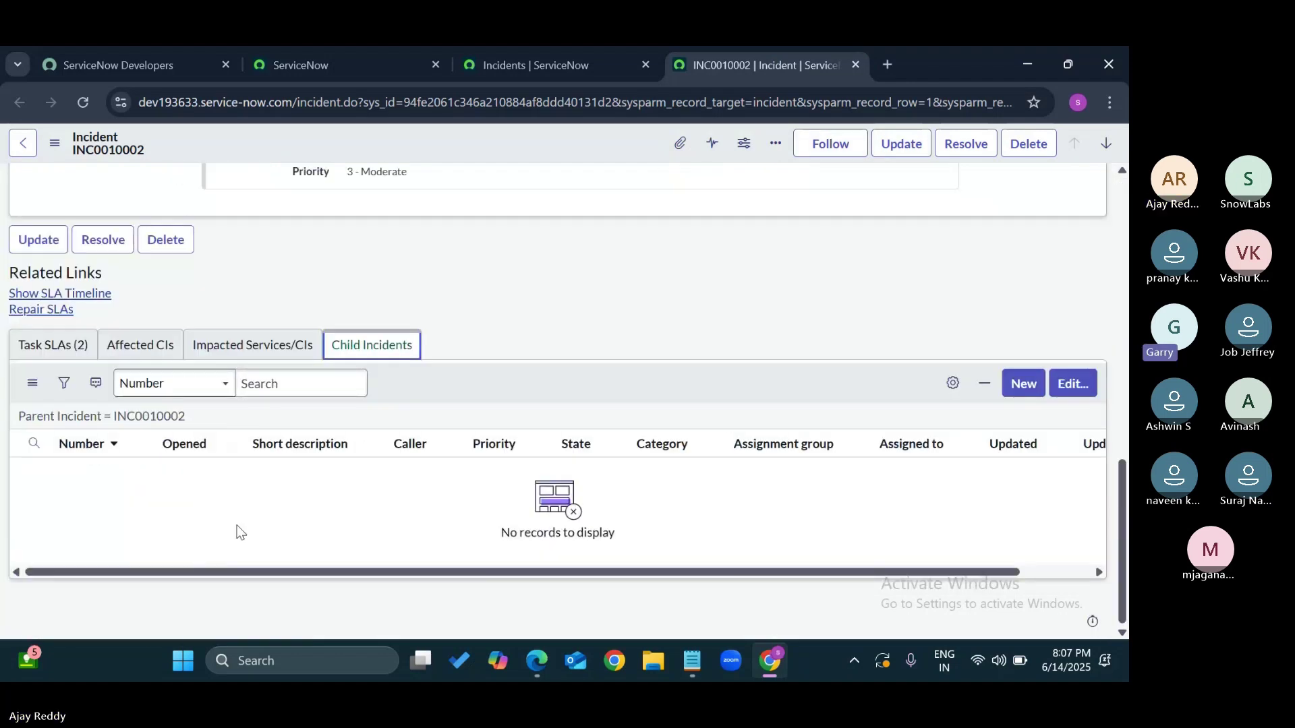
Step: Review the incident's form fields and compare them with its row in the active Incidents list
click(581, 287)
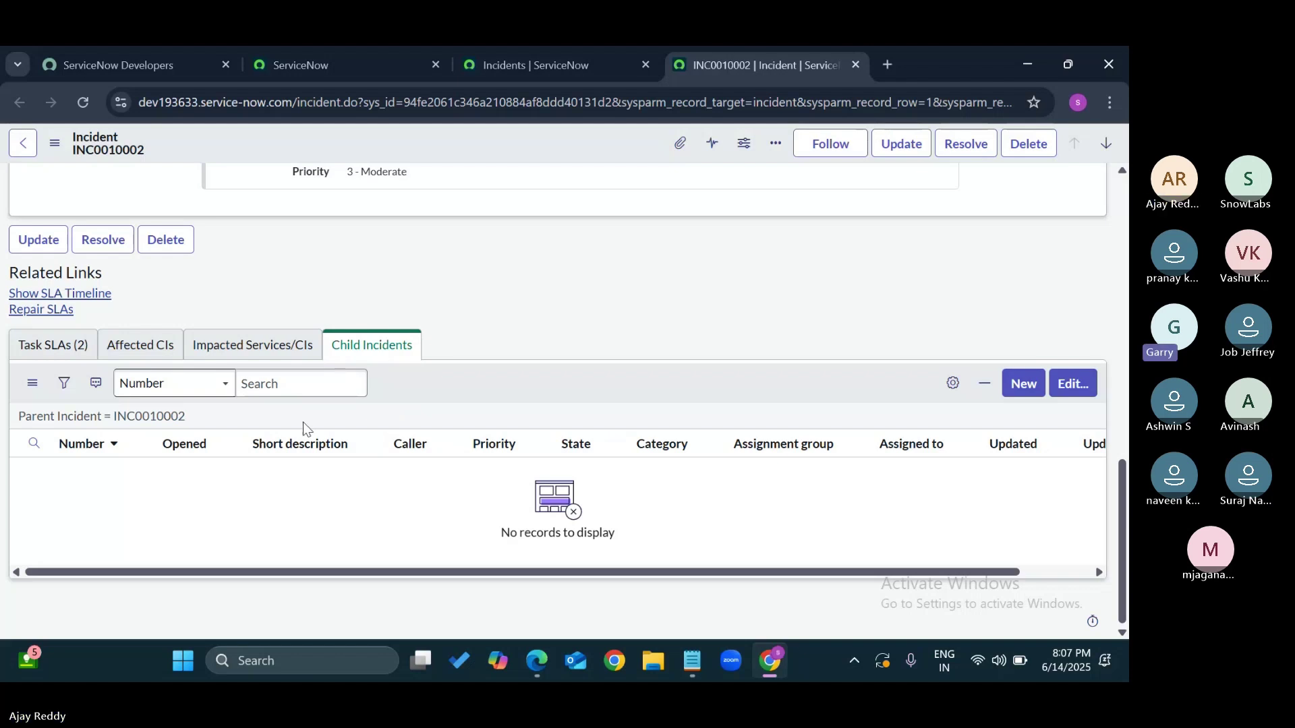
scroll(498, 351, up, 10)
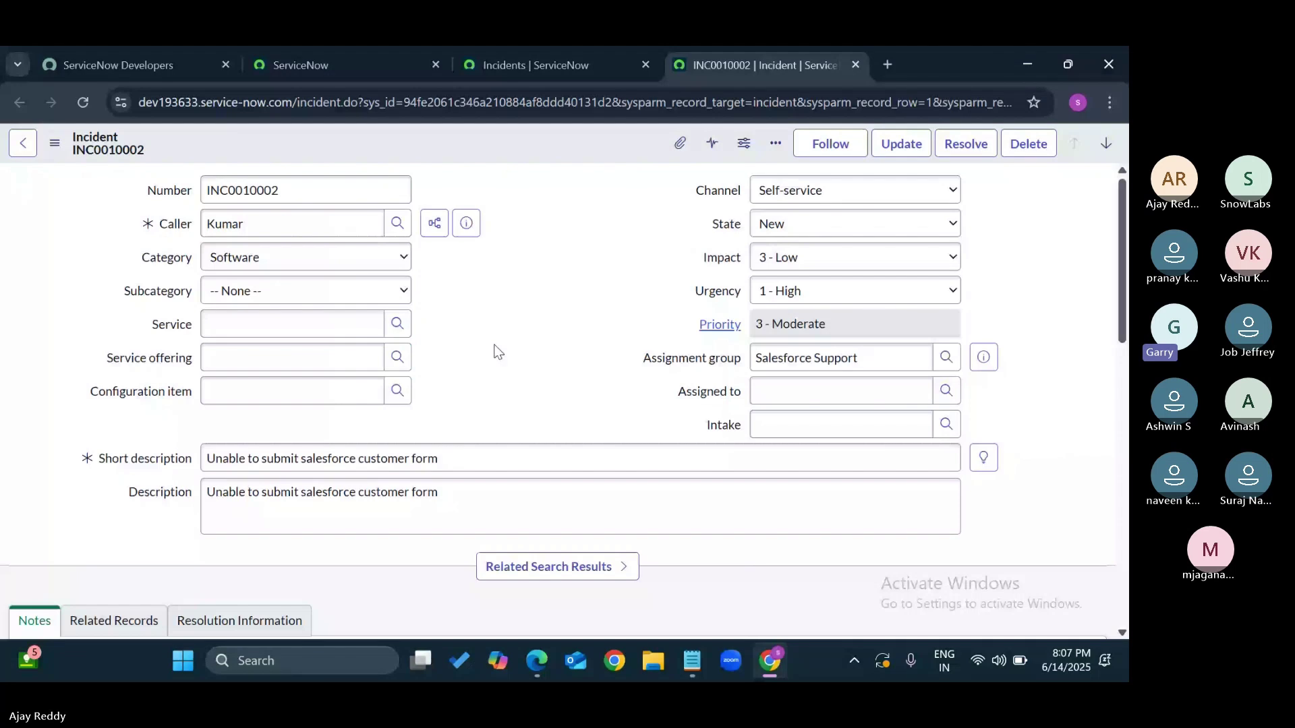
click(560, 65)
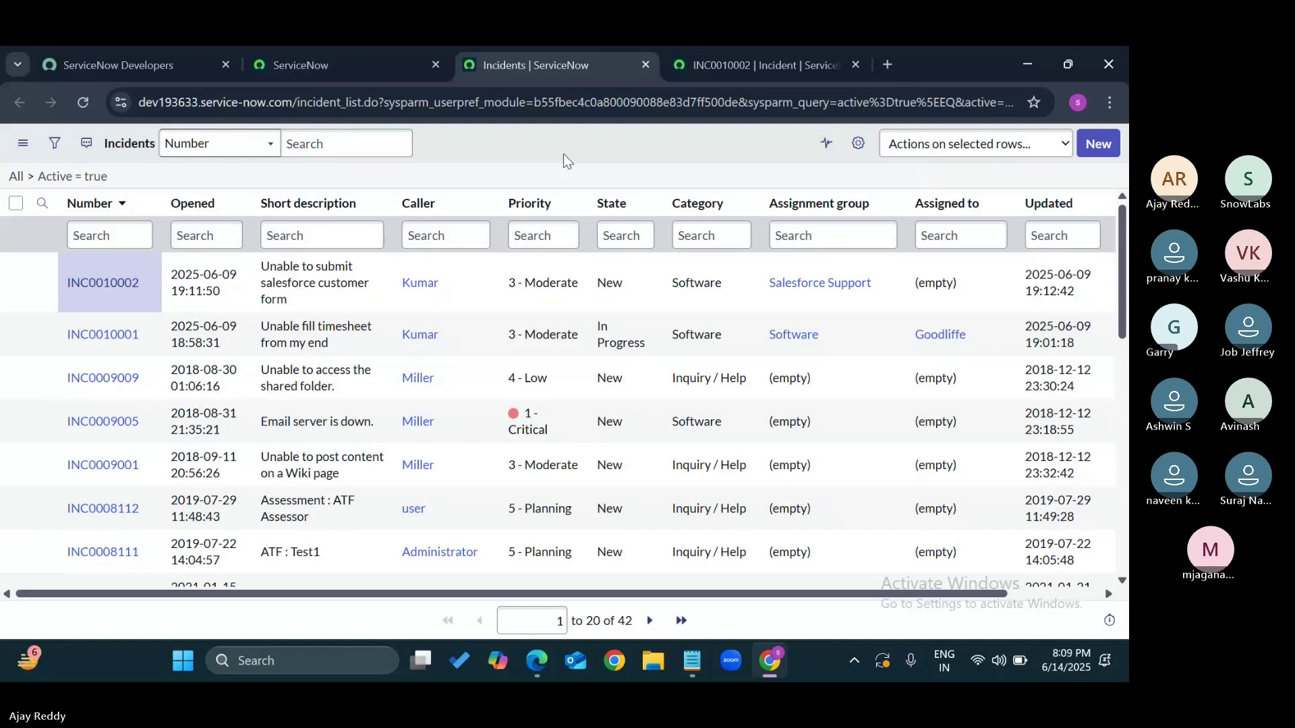
click(763, 62)
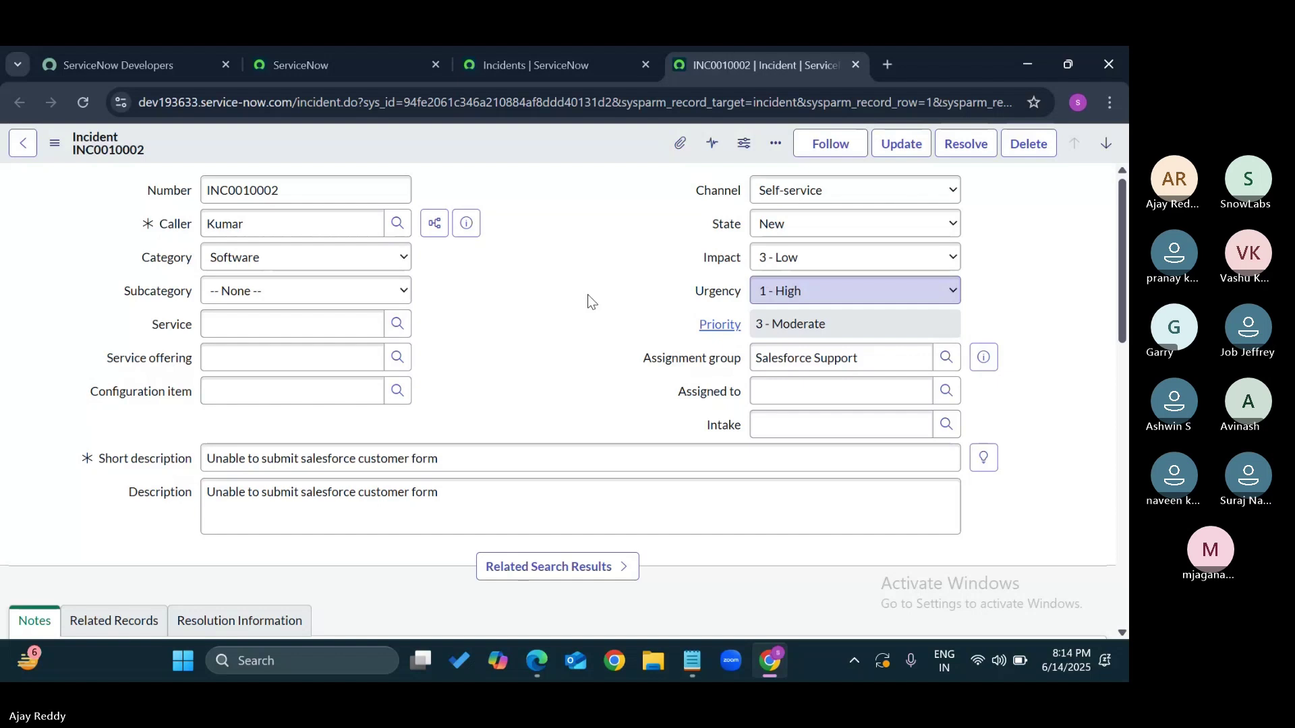
click(636, 390)
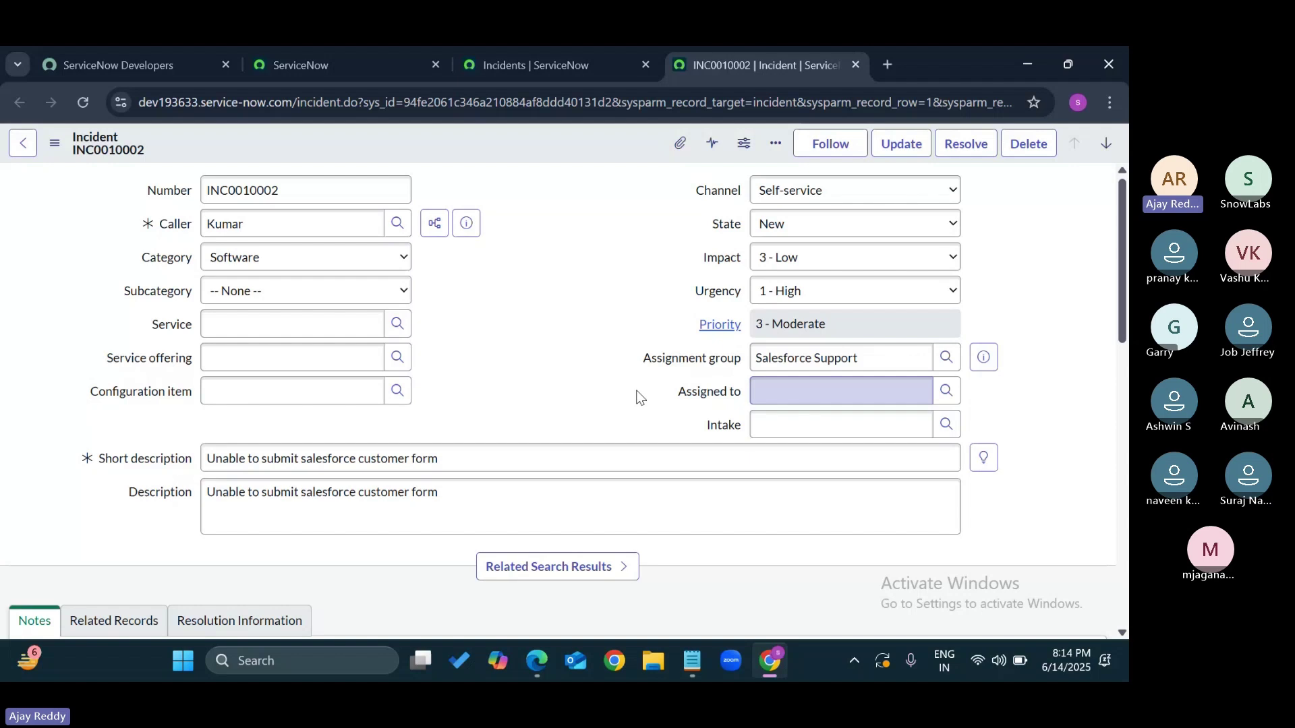
Step: Look over the Creator Studio and app-building sections of the developer instance's home page
click(342, 66)
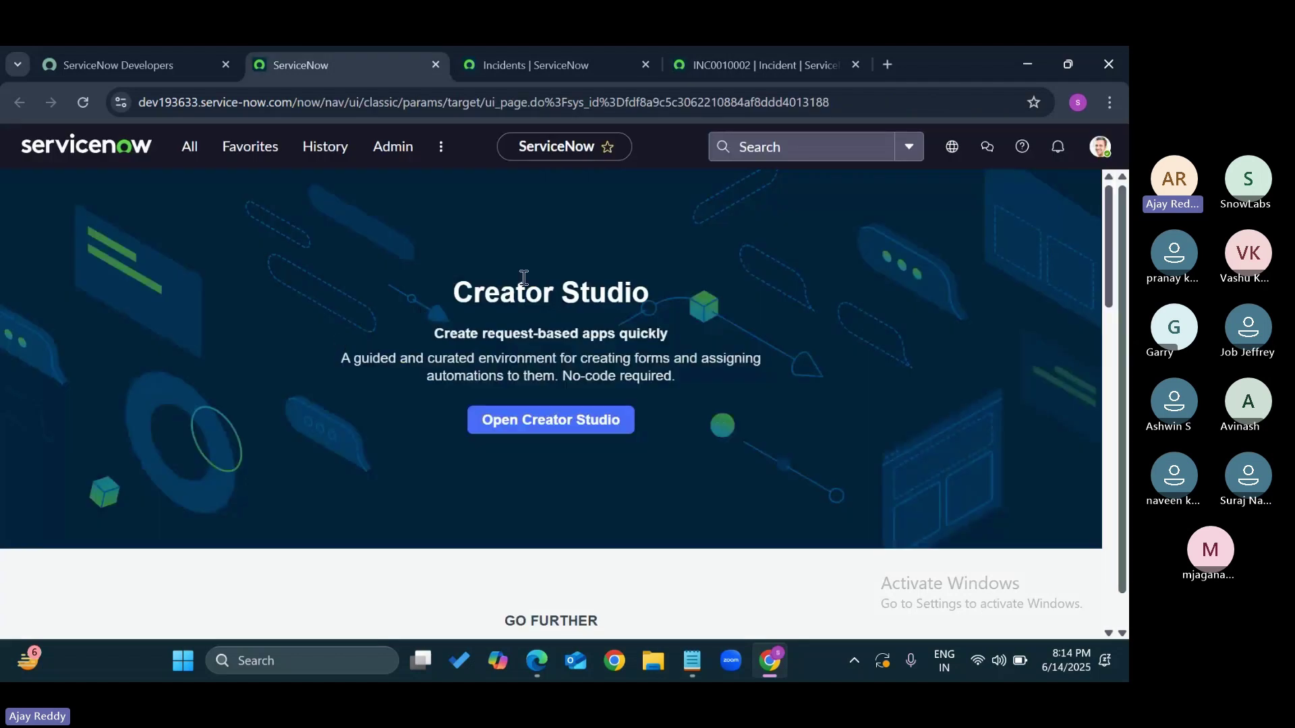
scroll(362, 407, down, 6)
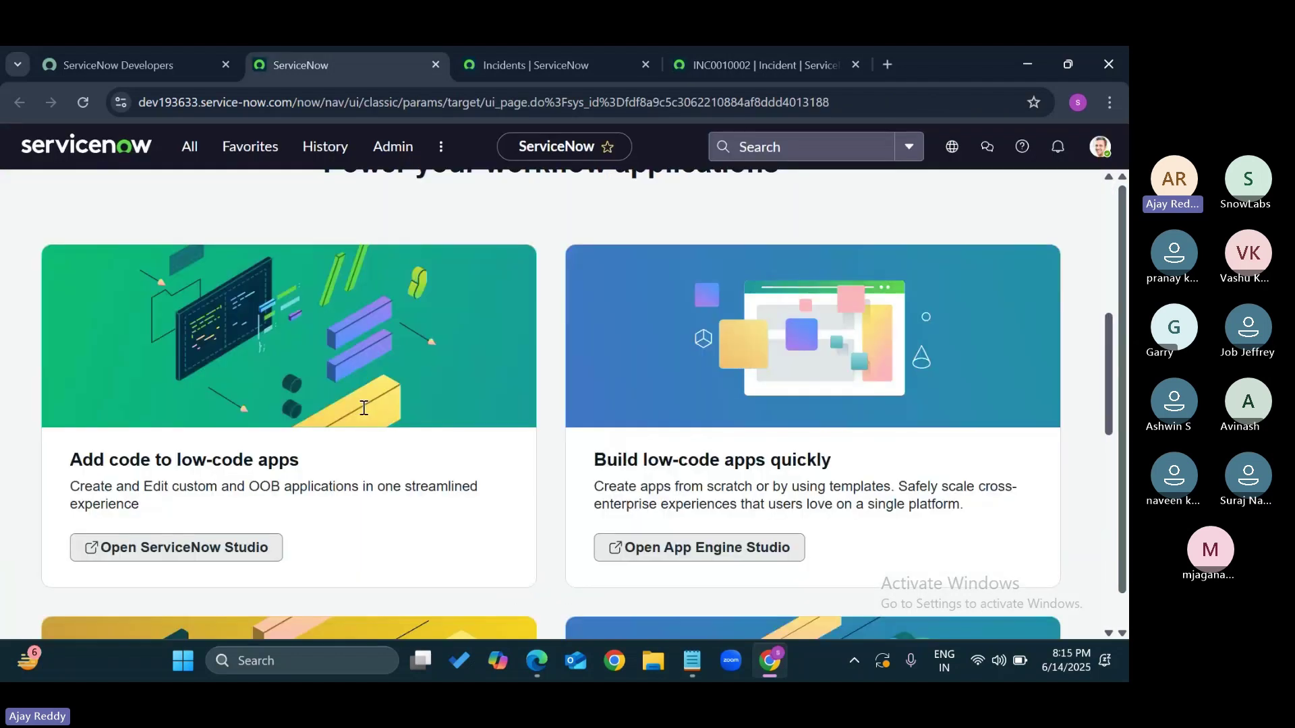
scroll(317, 310, up, 7)
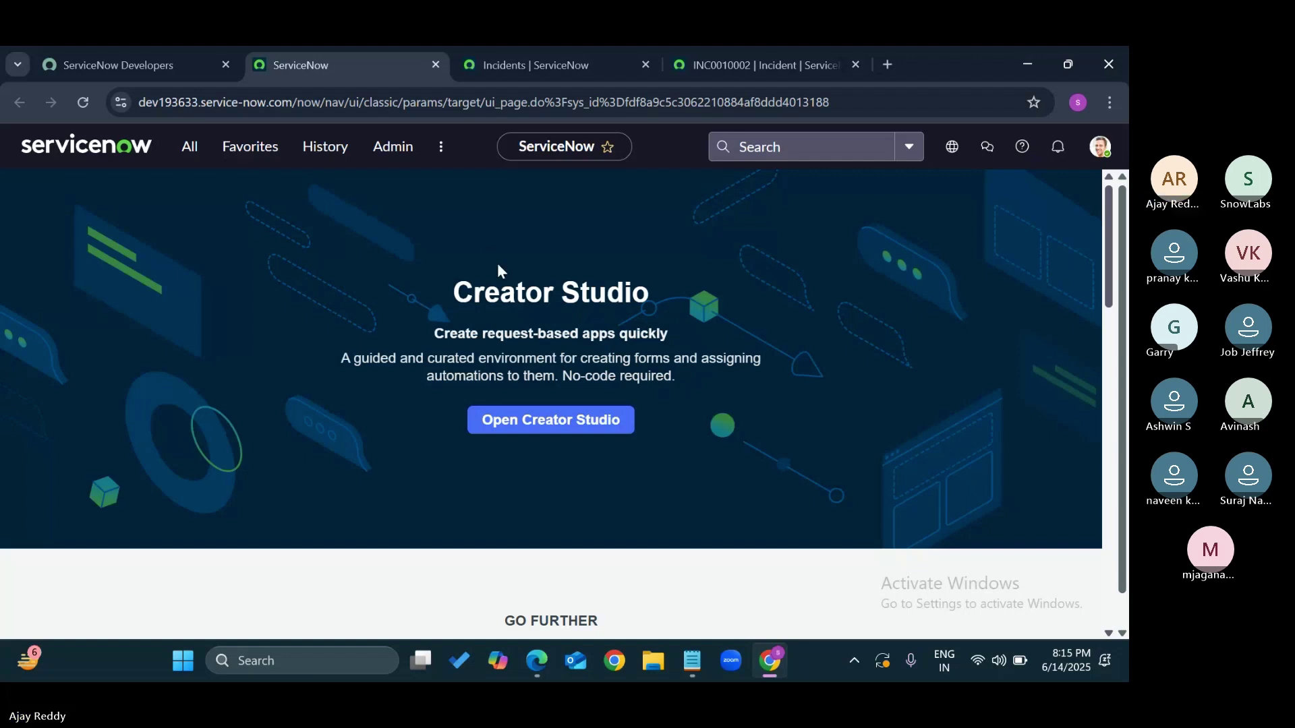
Step: Switch to the Teams meeting in Edge and check its latest chat messages and participant list
mouse_move(696, 654)
mouse_move(539, 663)
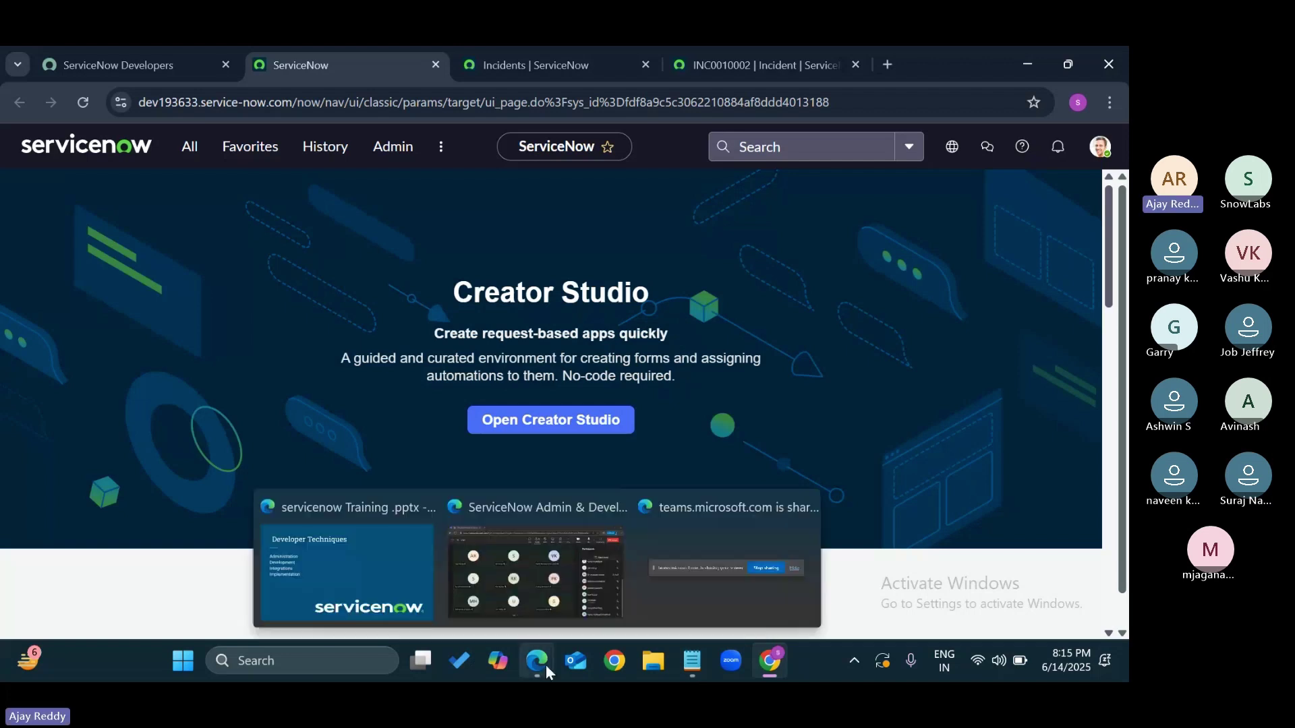
click(563, 576)
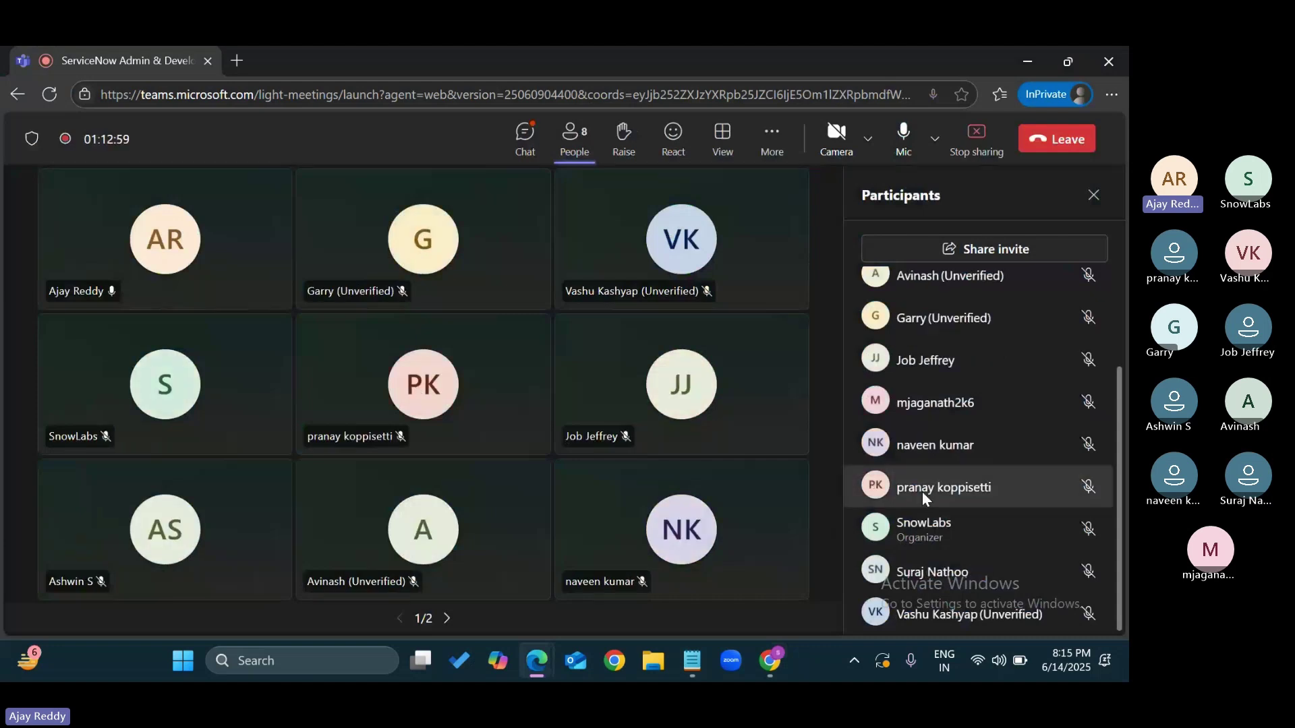
scroll(924, 497, up, 2)
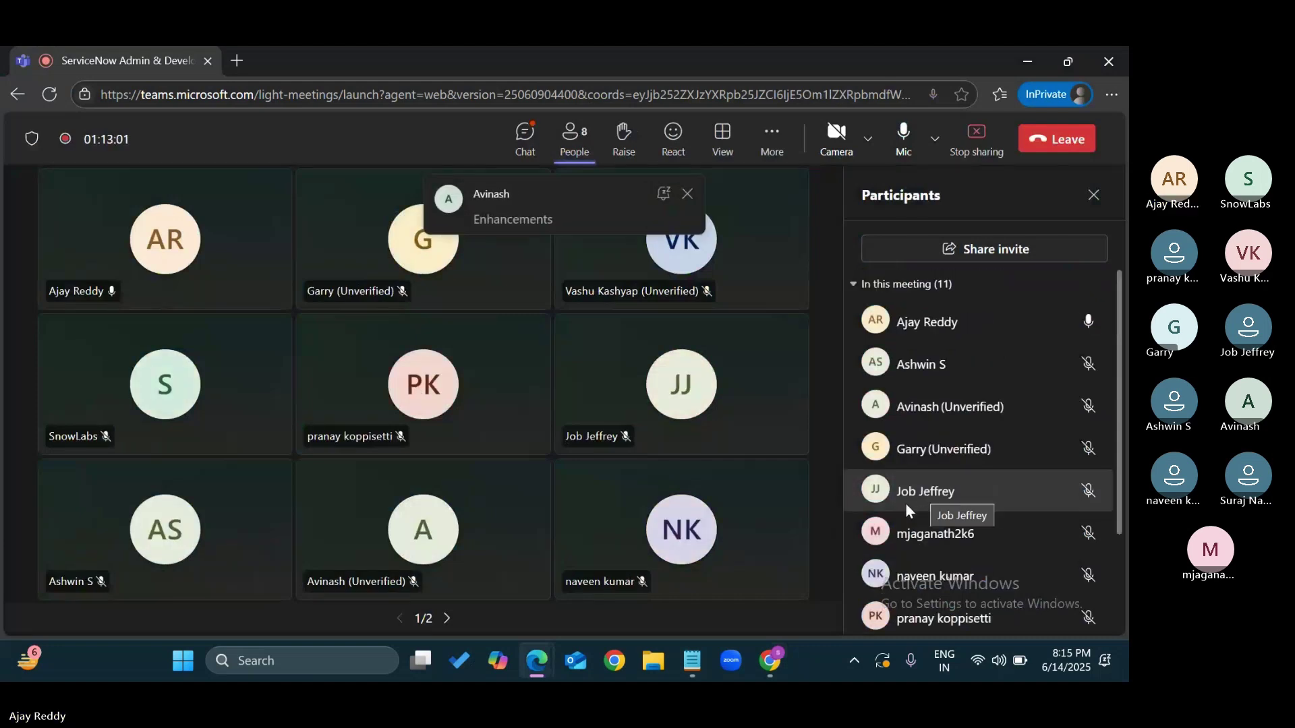
click(535, 152)
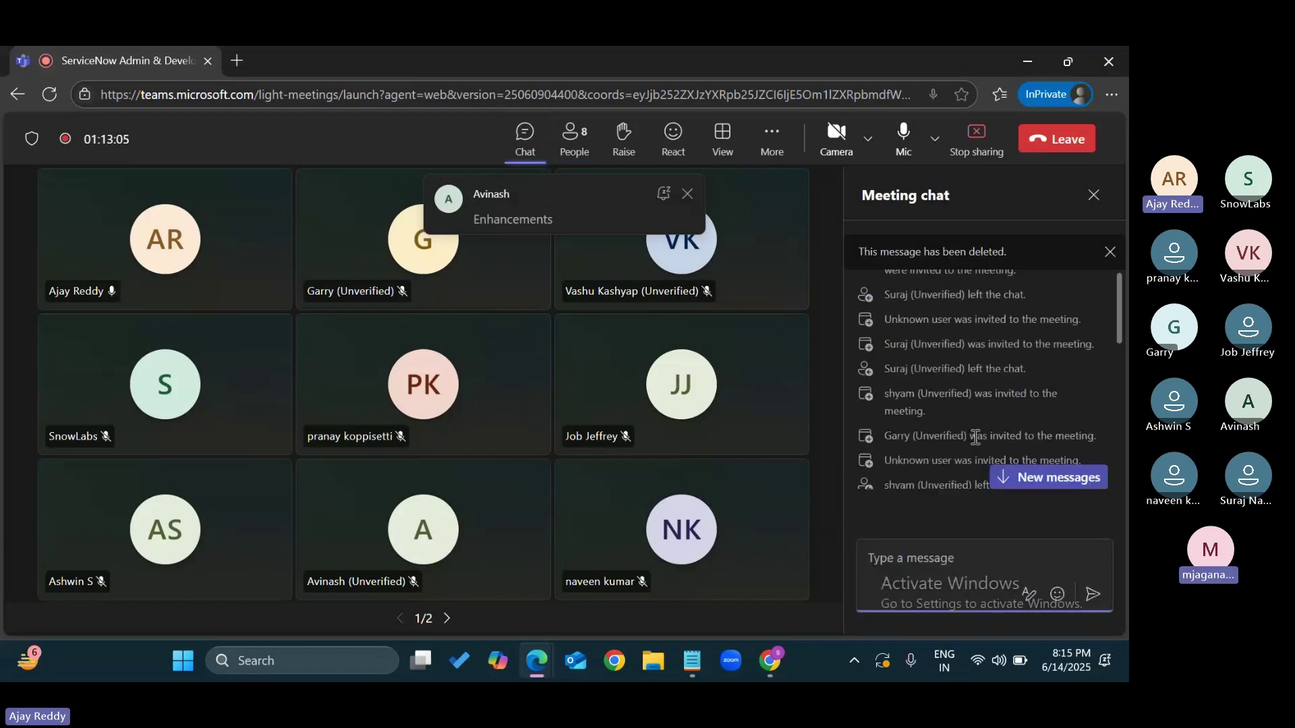
scroll(975, 437, down, 5)
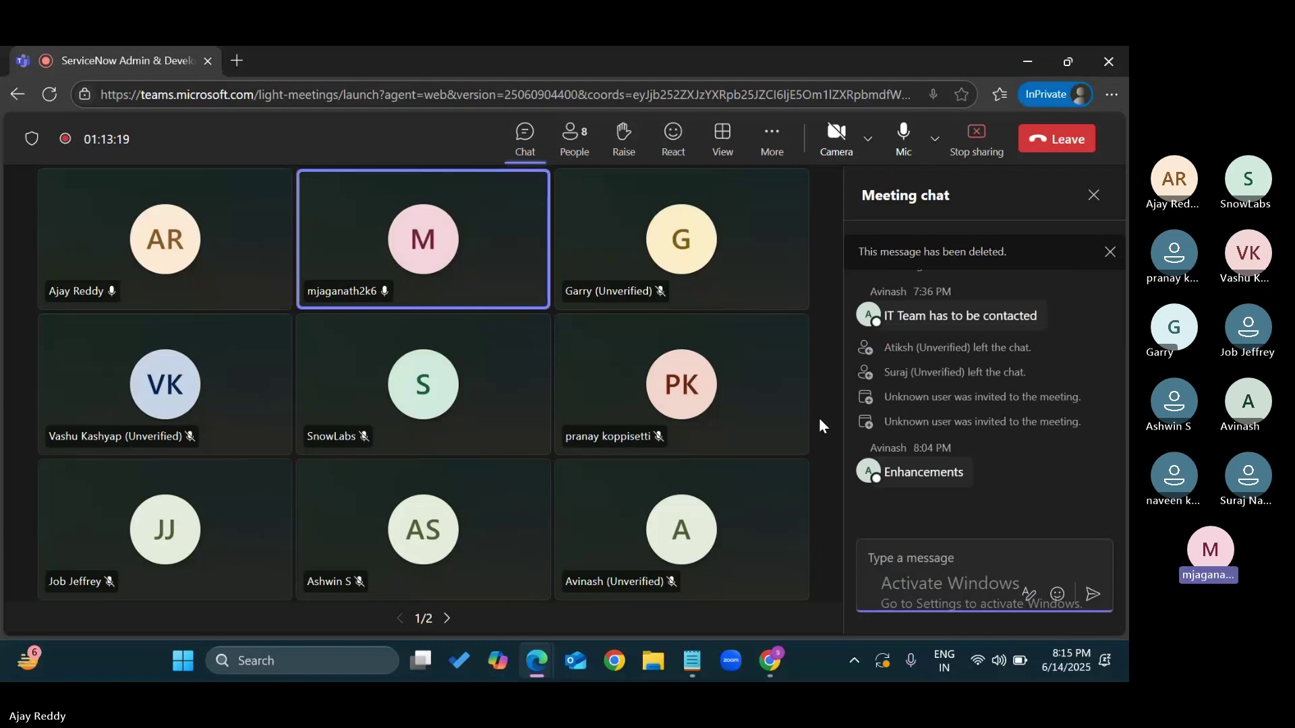
click(565, 143)
scroll(959, 398, down, 3)
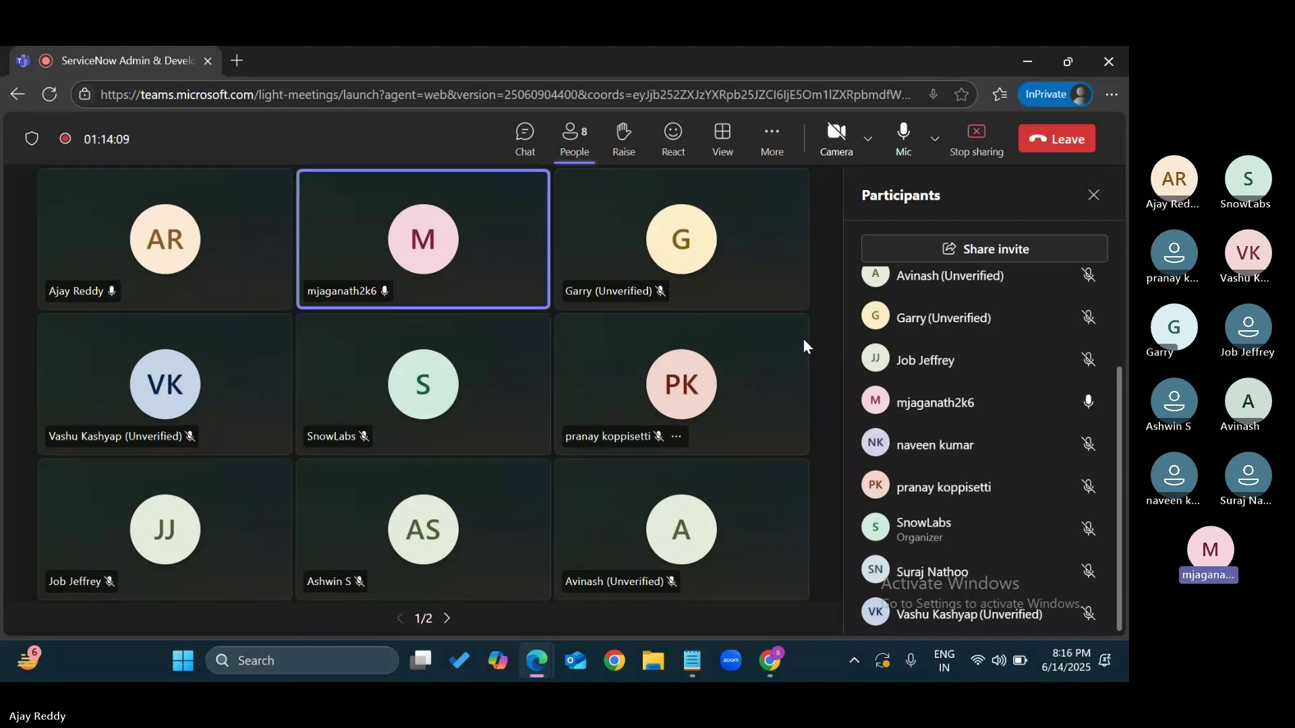
Step: Return to ServiceNow in Chrome, filter the navigator by "ldap", show LDAP Servers and open Example LDAP Server in a new browser tab
click(780, 653)
click(190, 146)
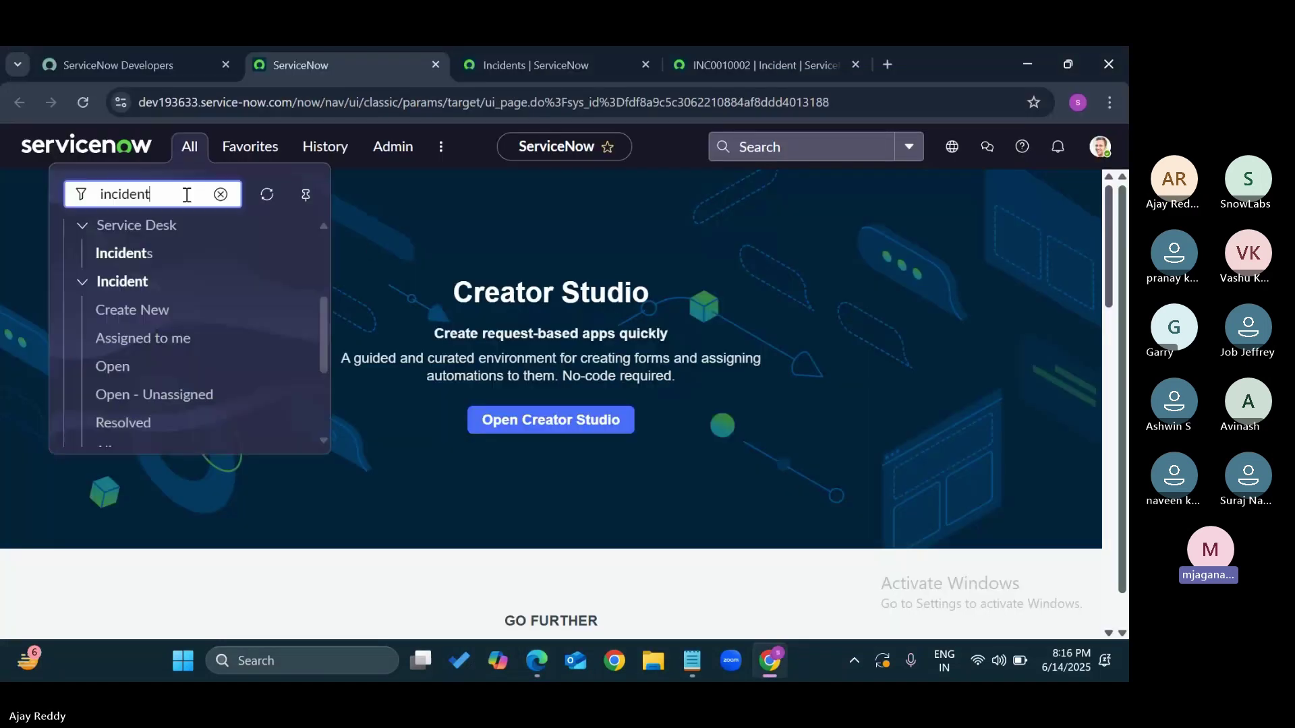
drag(187, 195, 94, 200)
key(BackSpace)
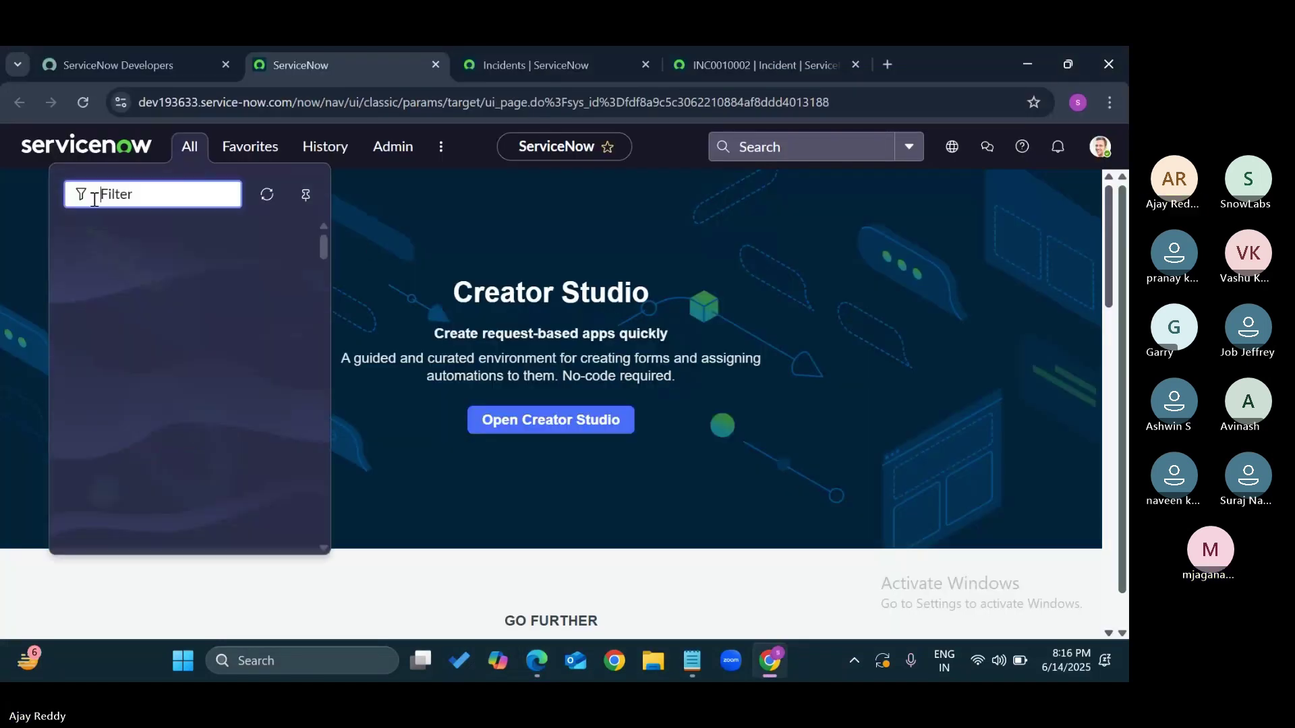
text(ldap)
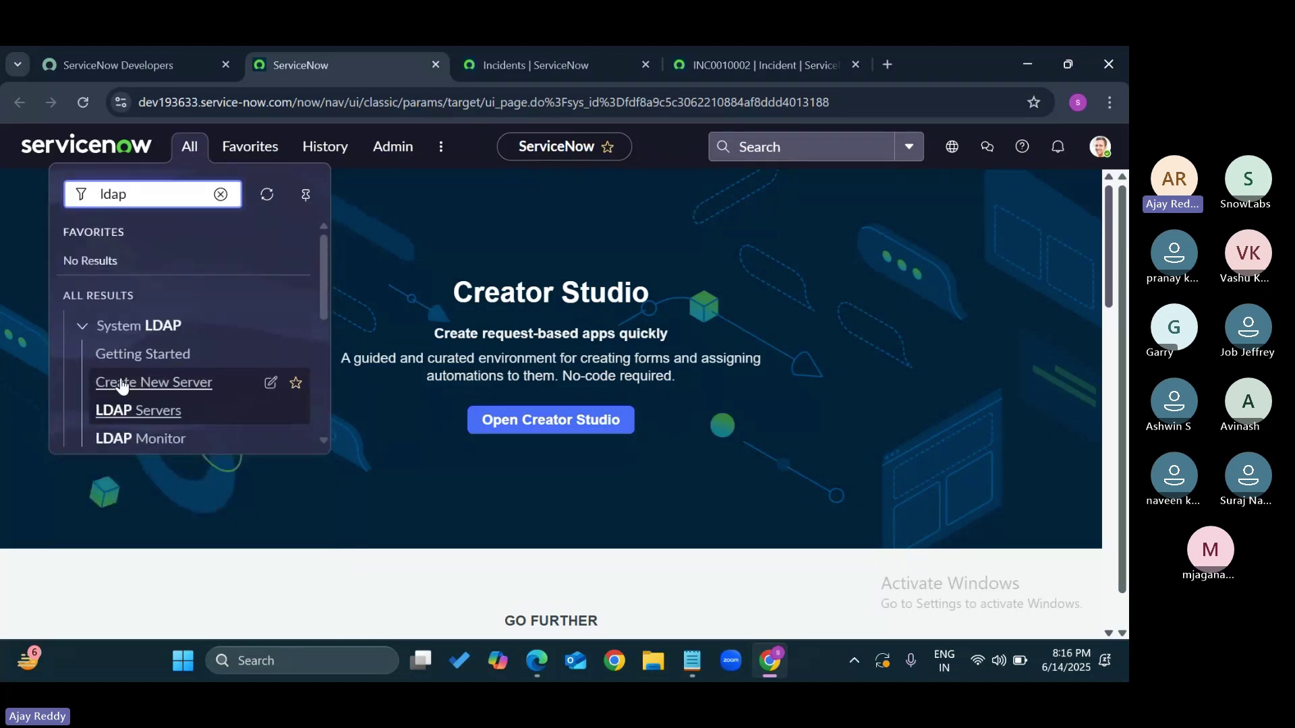
scroll(122, 385, down, 2)
click(139, 317)
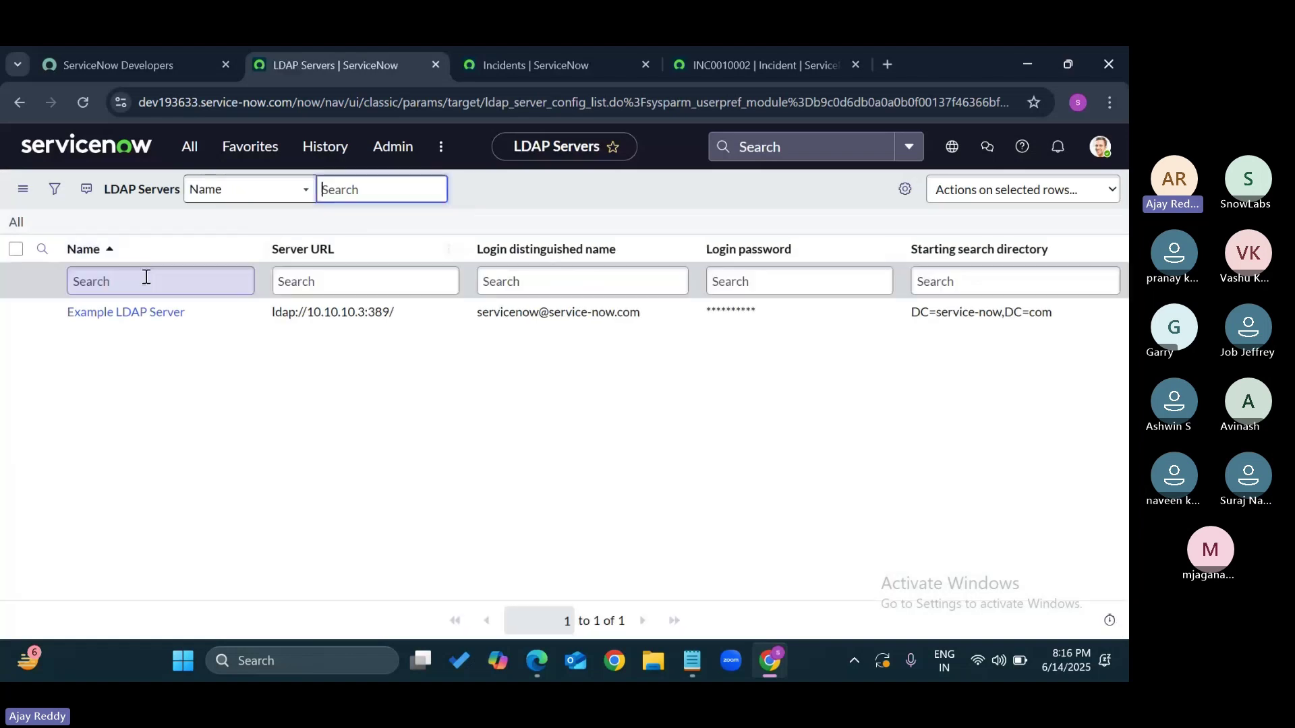
middle_click(128, 311)
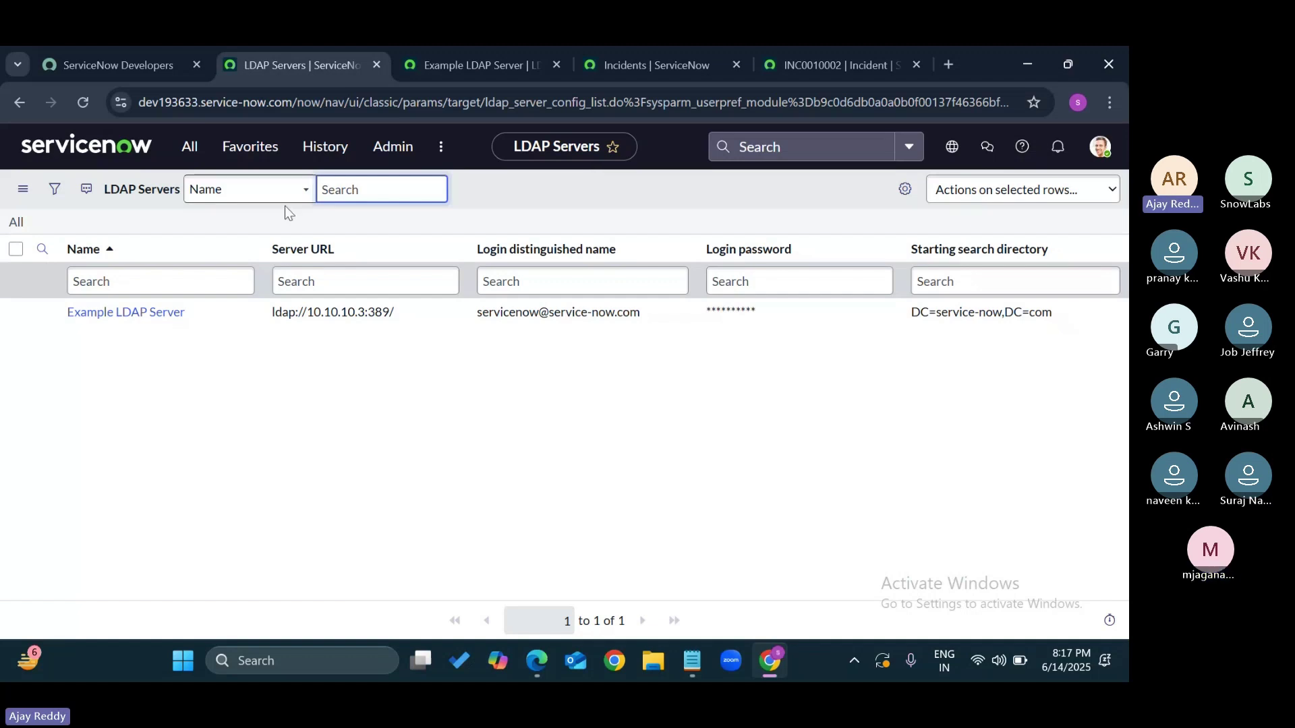
Step: Filter the navigator by "rest mess" and show the outbound REST Message list in a new browser tab
click(190, 146)
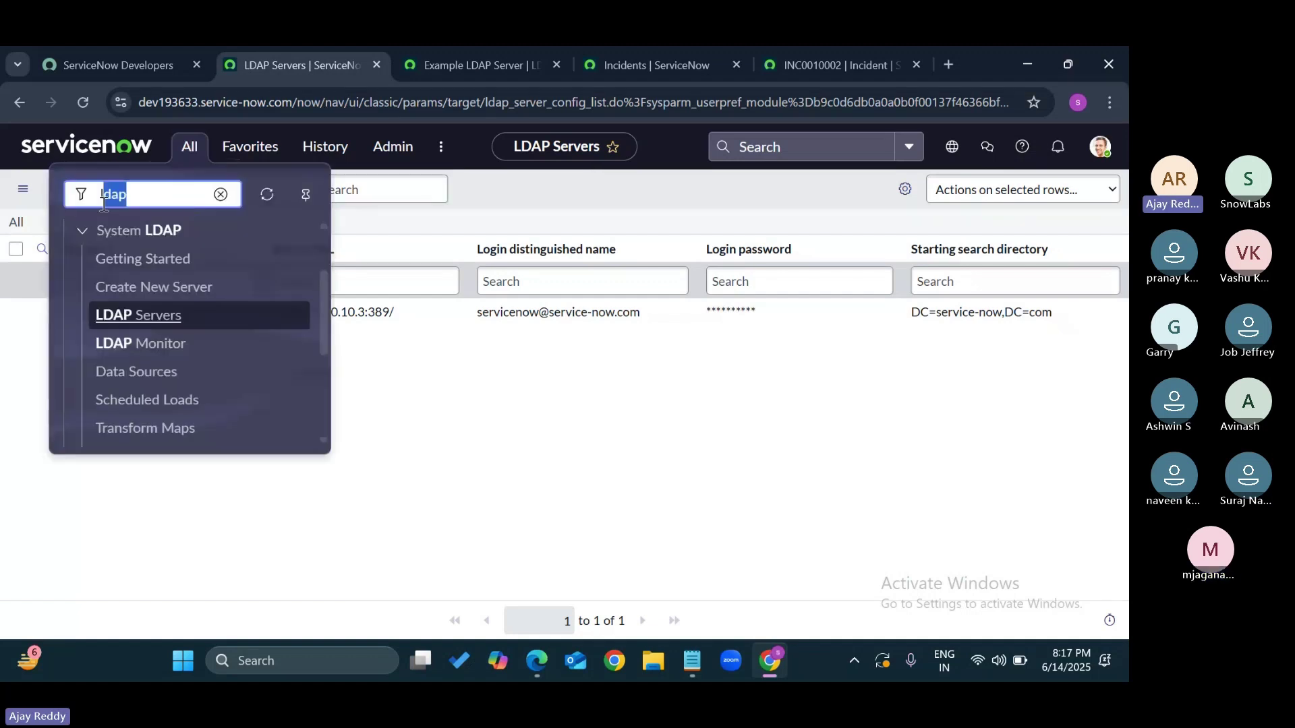
text(re)
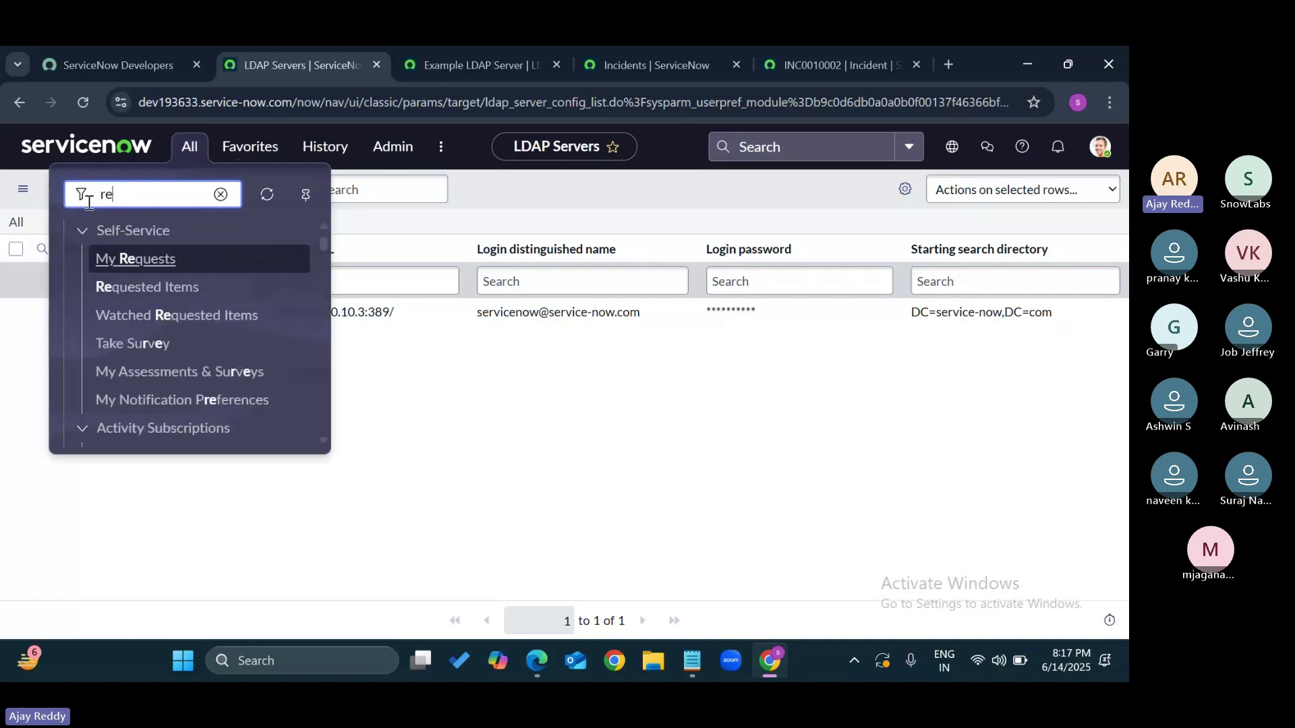
text(st)
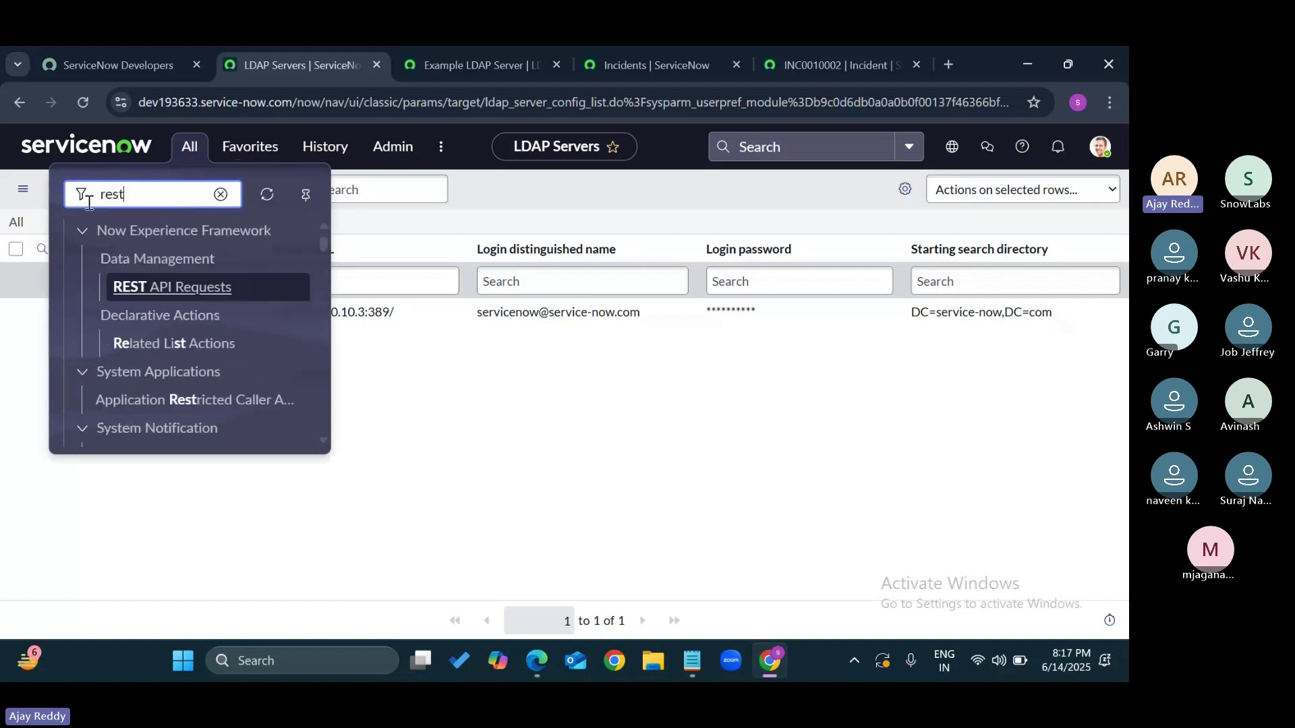
text( m)
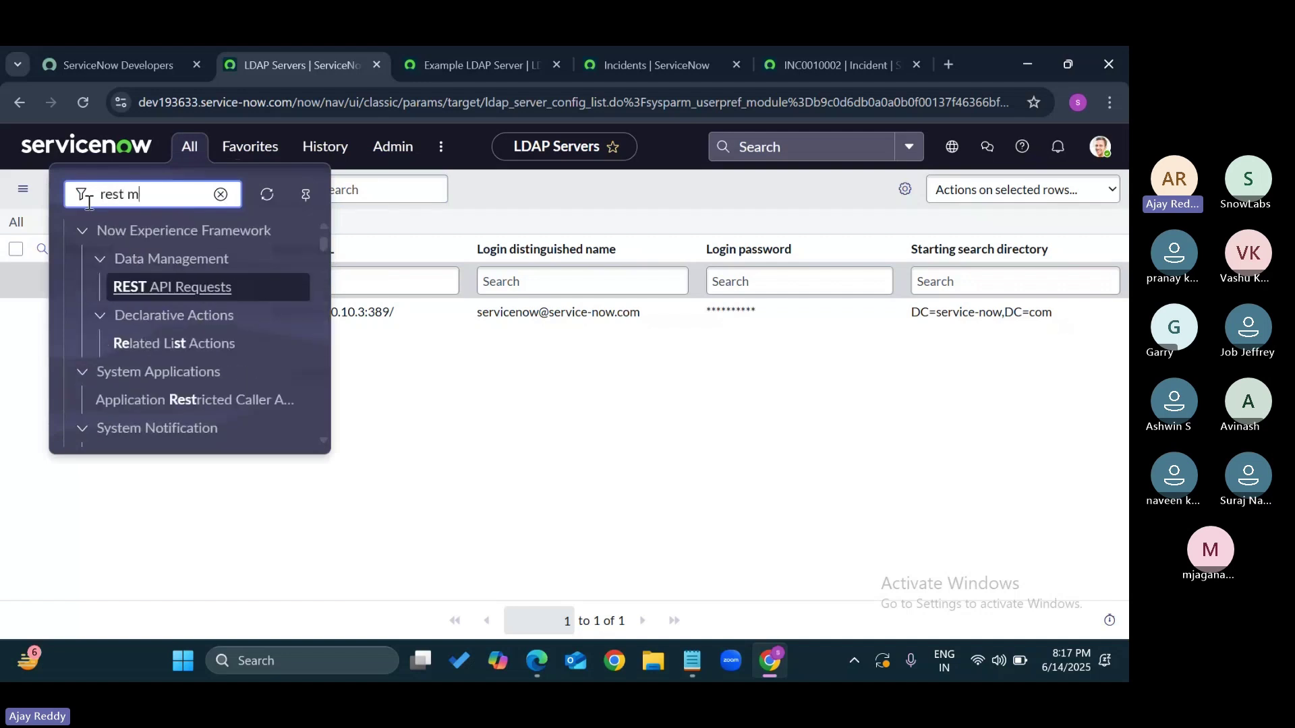
text(ess)
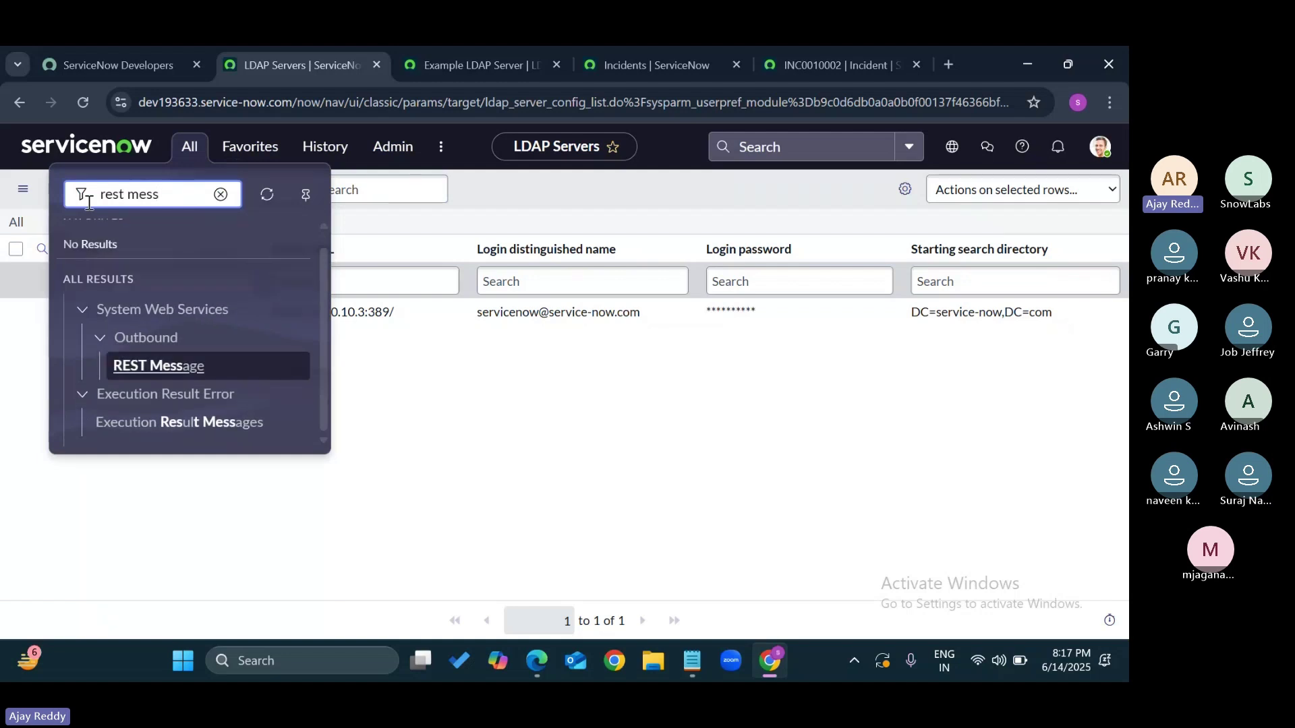
ctrl+click(158, 366)
click(532, 66)
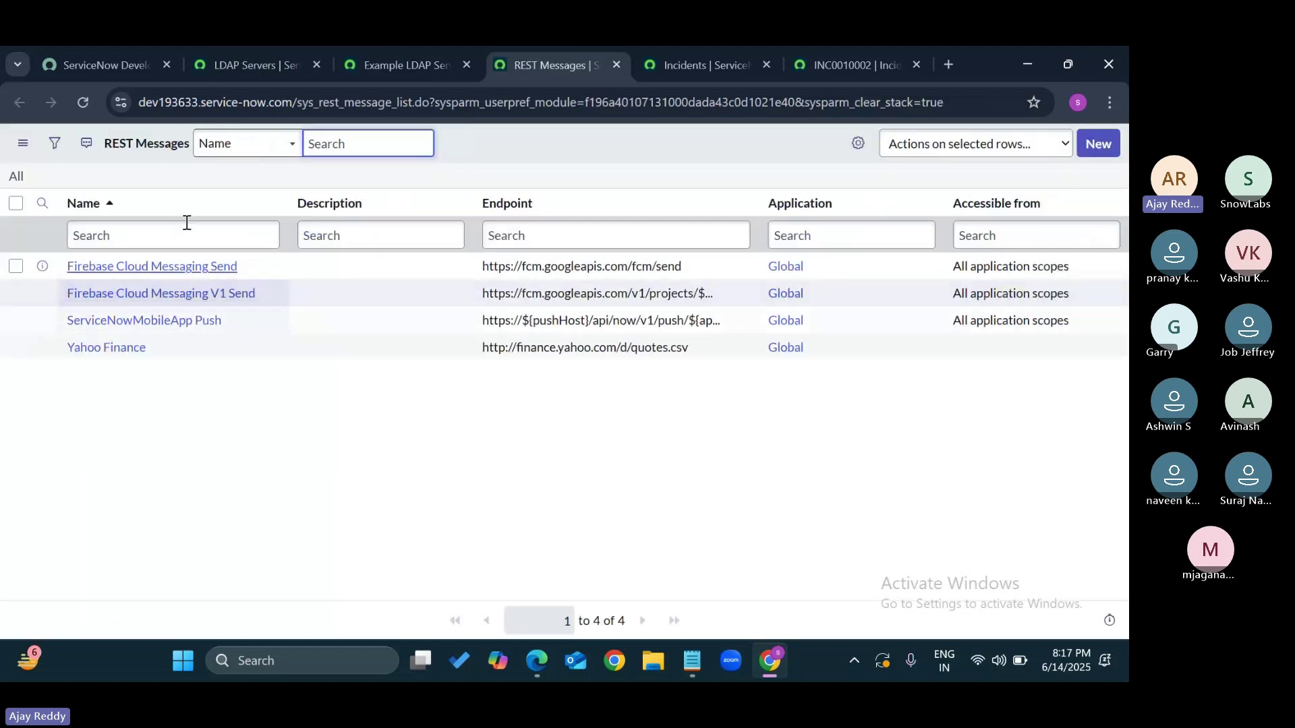
Step: Open the Yahoo Finance REST message in a new browser tab and examine its authentication settings and HTTP methods
ctrl+click(121, 348)
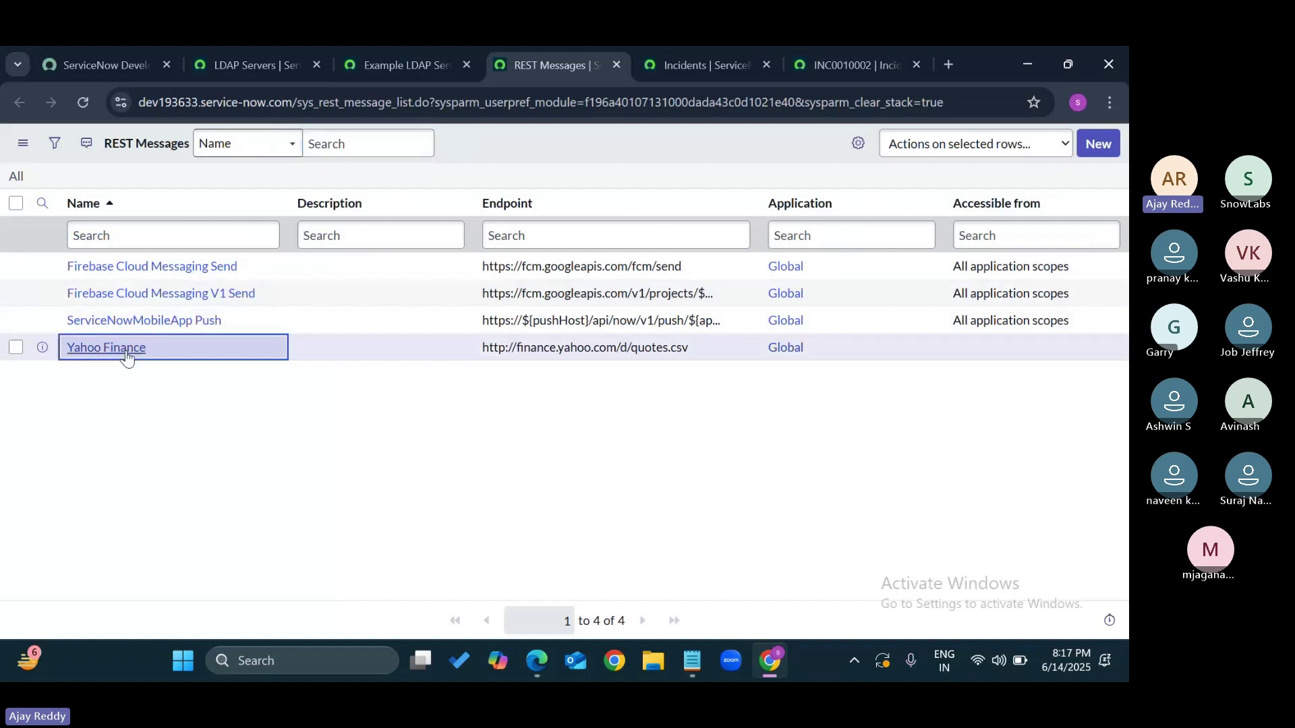
click(601, 49)
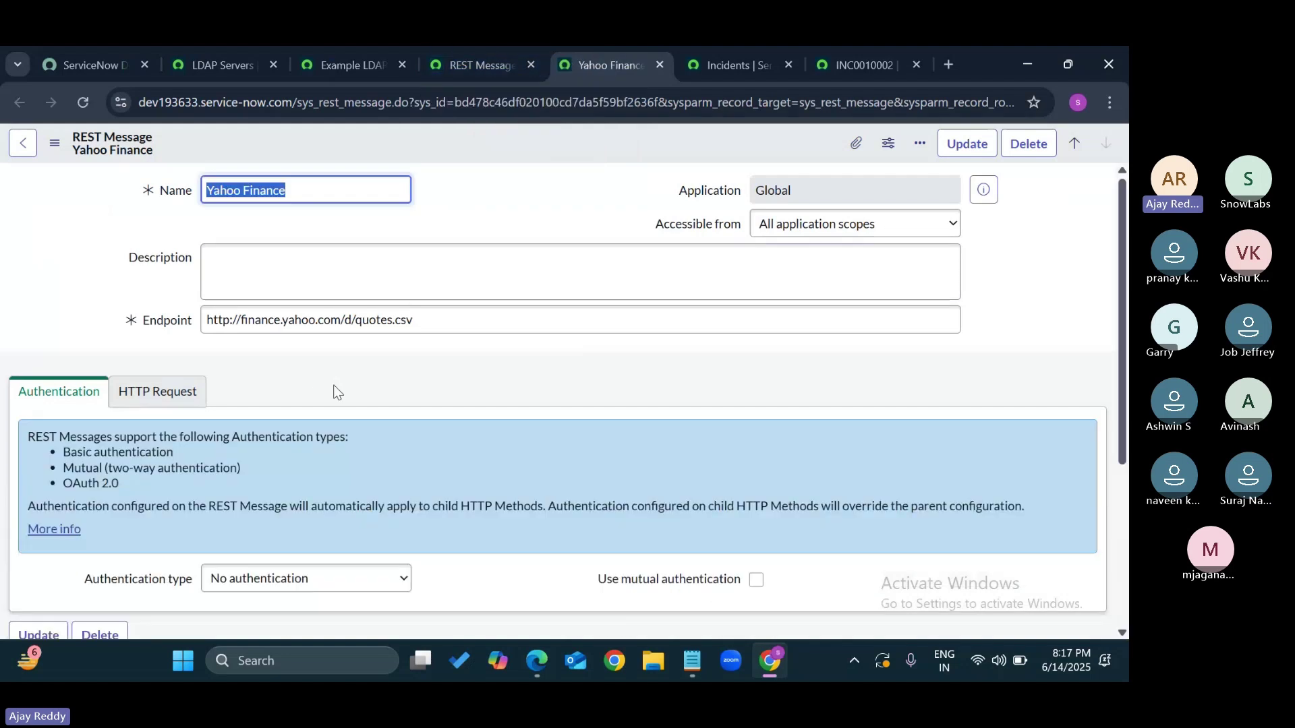
scroll(337, 392, down, 4)
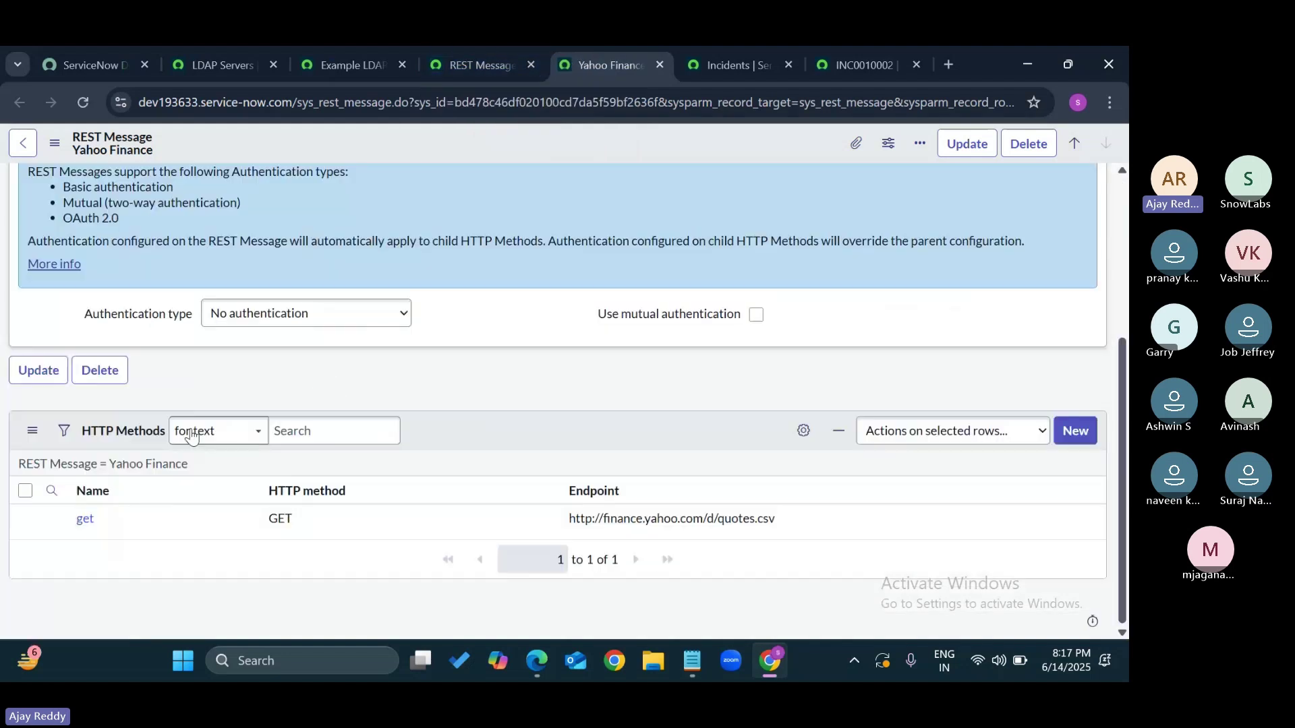
Step: Start a new HTTP method record for Yahoo Finance and view the available HTTP method choices
click(1075, 444)
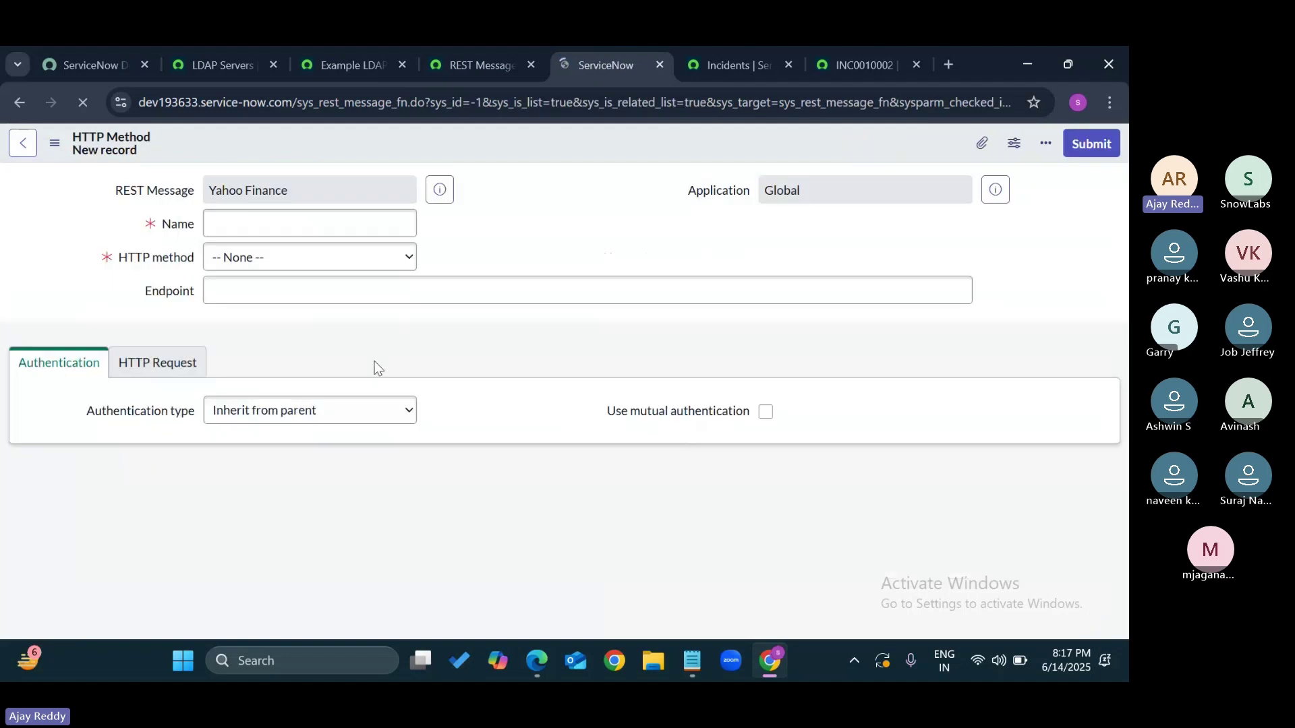
click(300, 257)
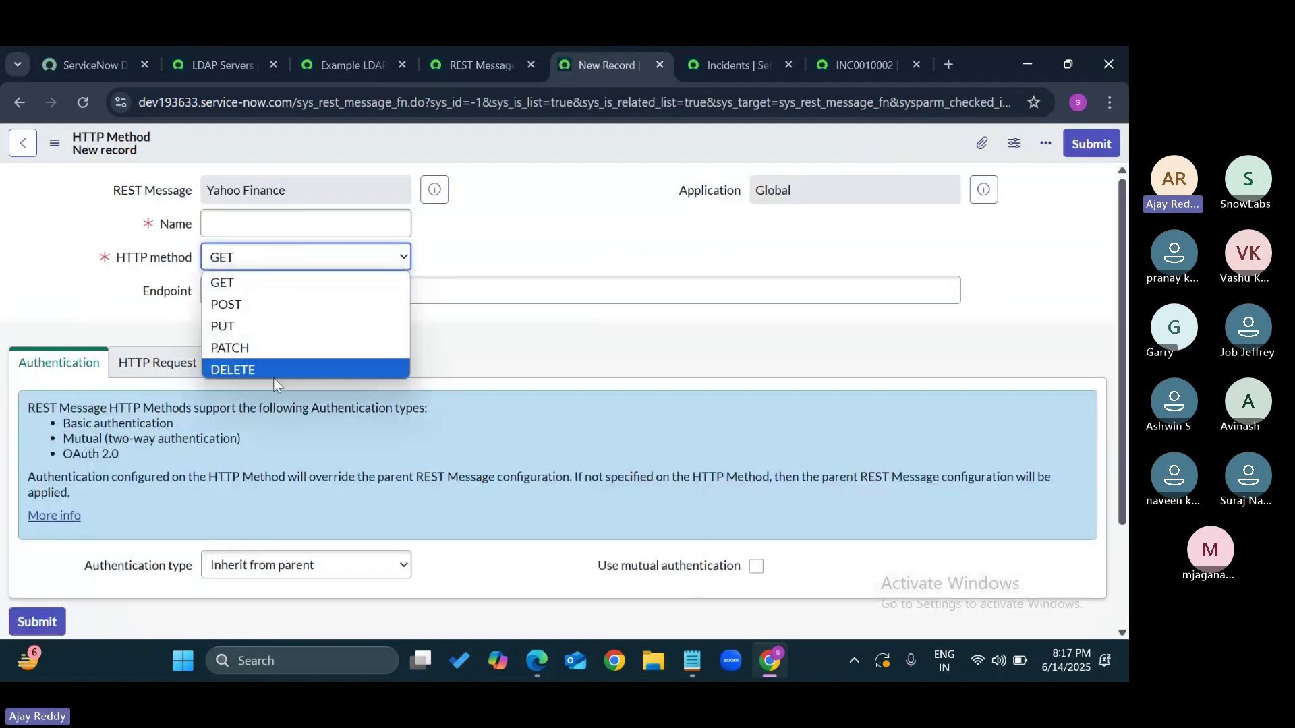
click(544, 257)
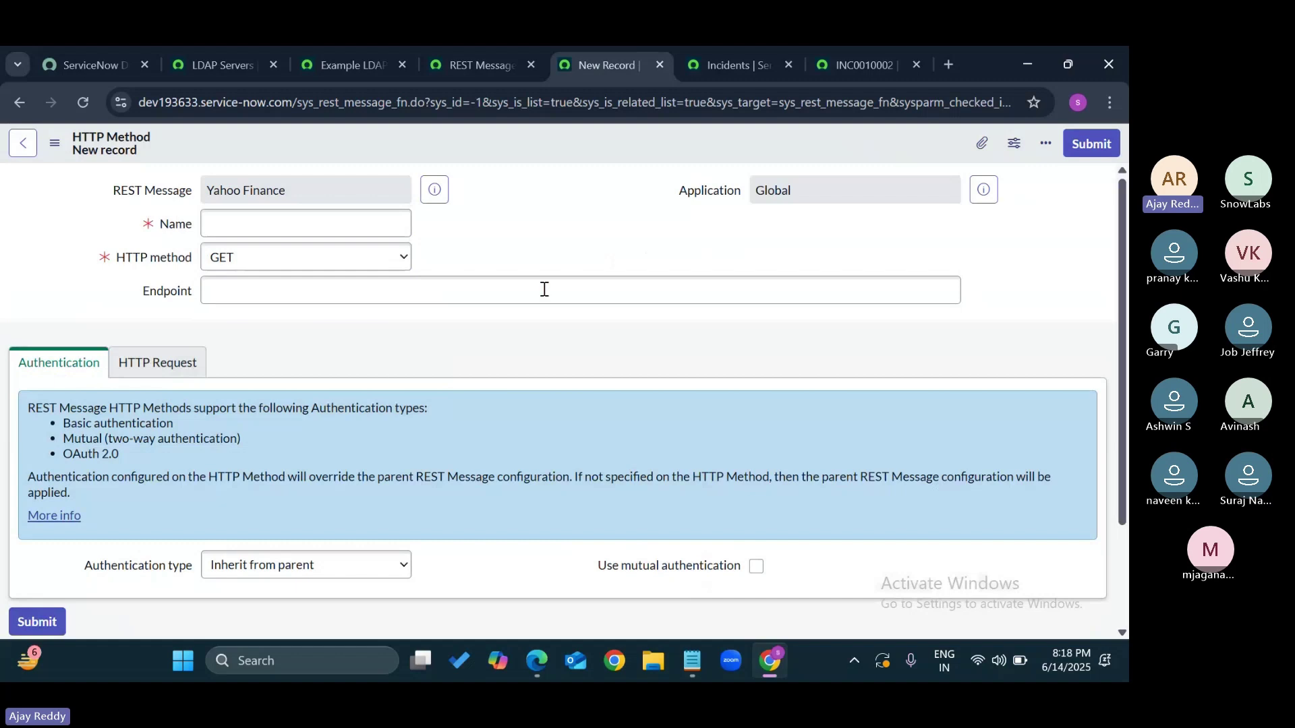
Step: Switch to the Teams meeting in Edge and read the newest messages in the meeting chat
mouse_move(545, 658)
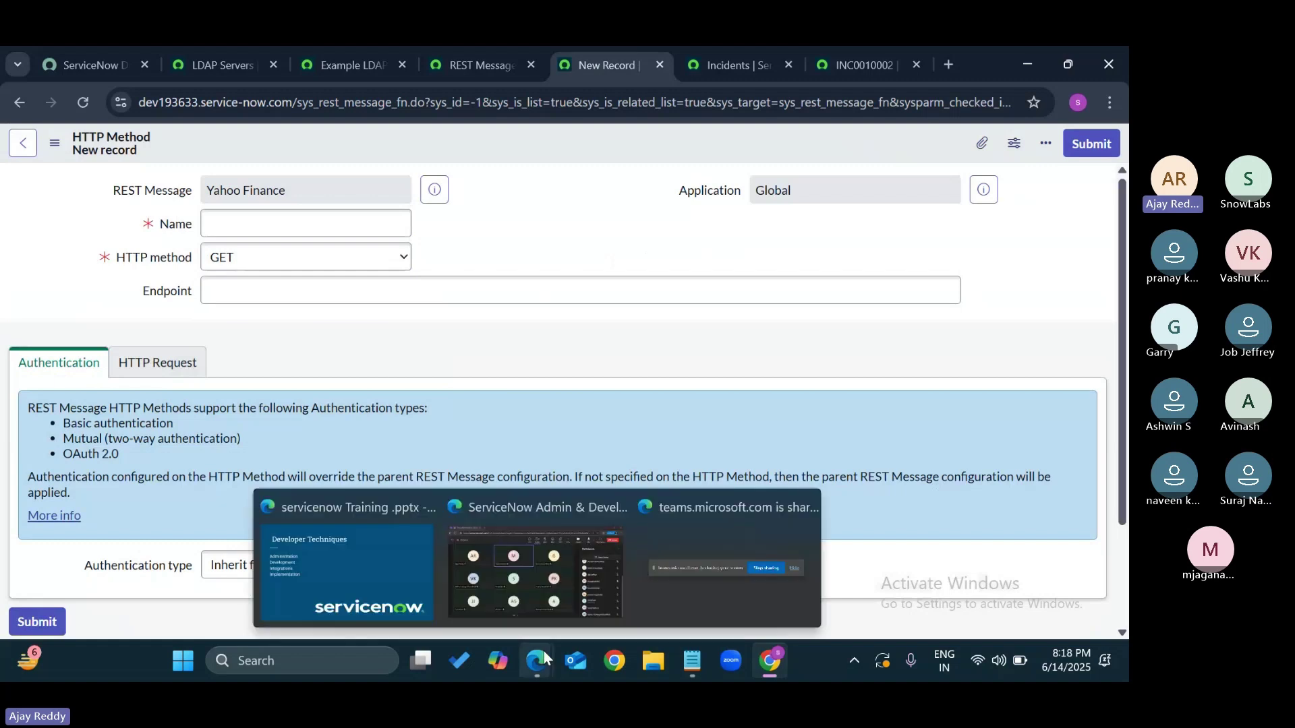
click(533, 576)
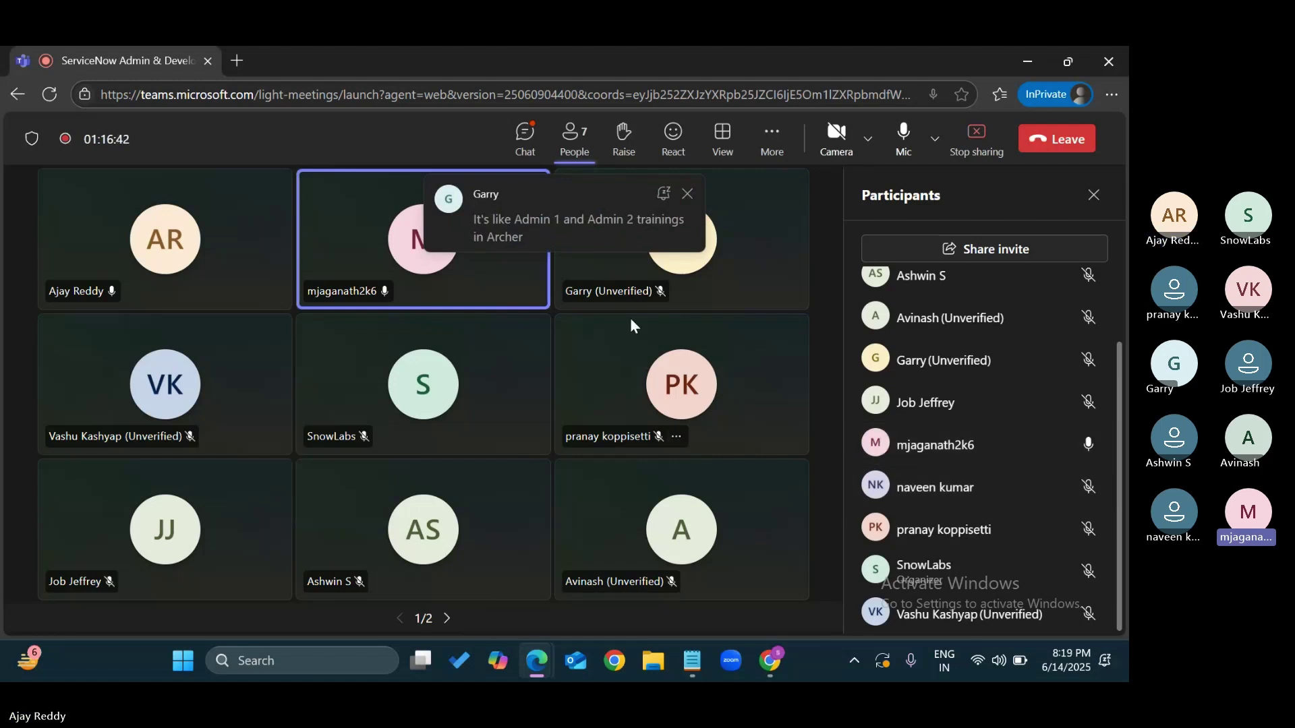
click(527, 134)
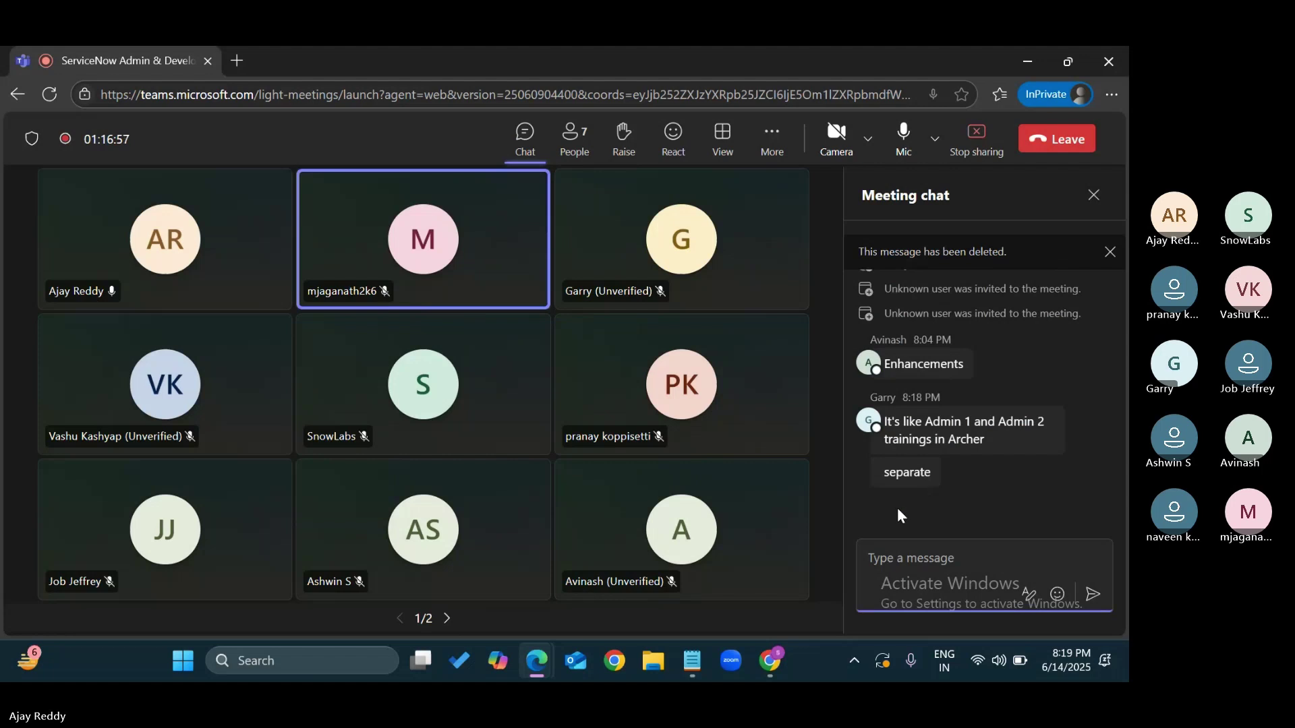
Step: Return to Chrome and show the instance's home page in the LDAP Servers browser tab
click(770, 661)
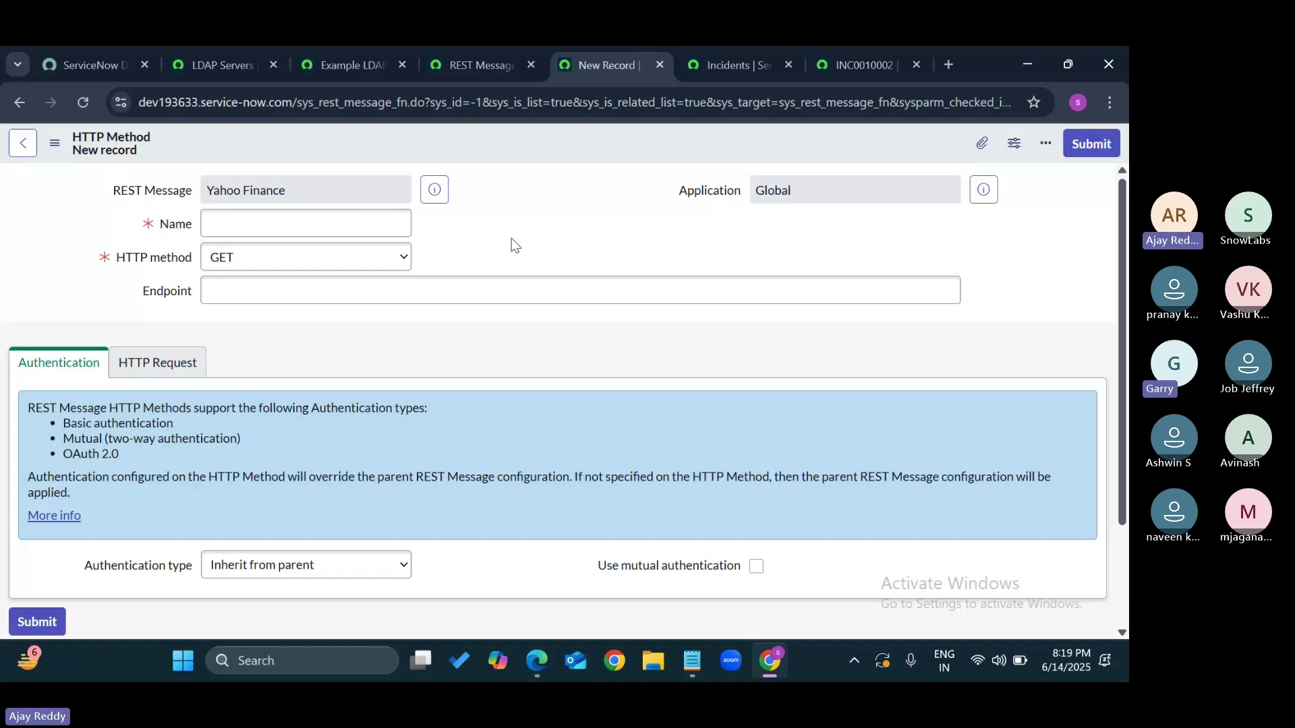
key(ctrl+2)
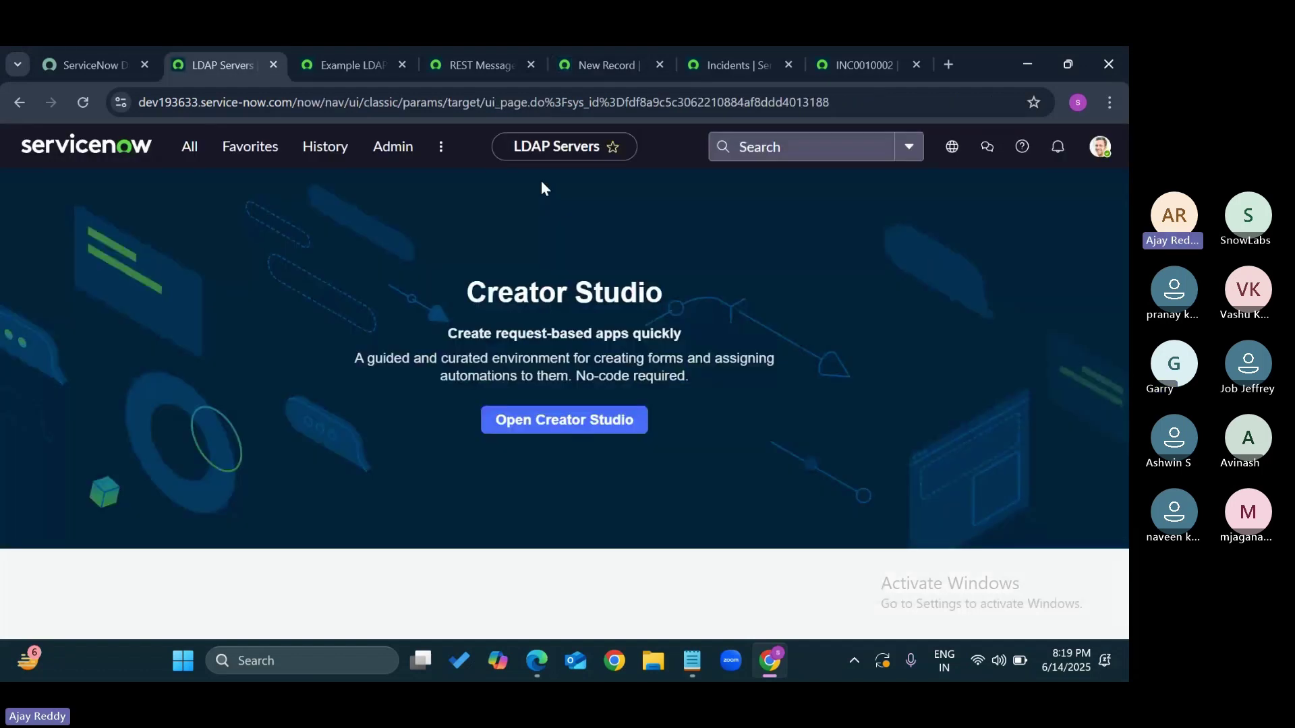